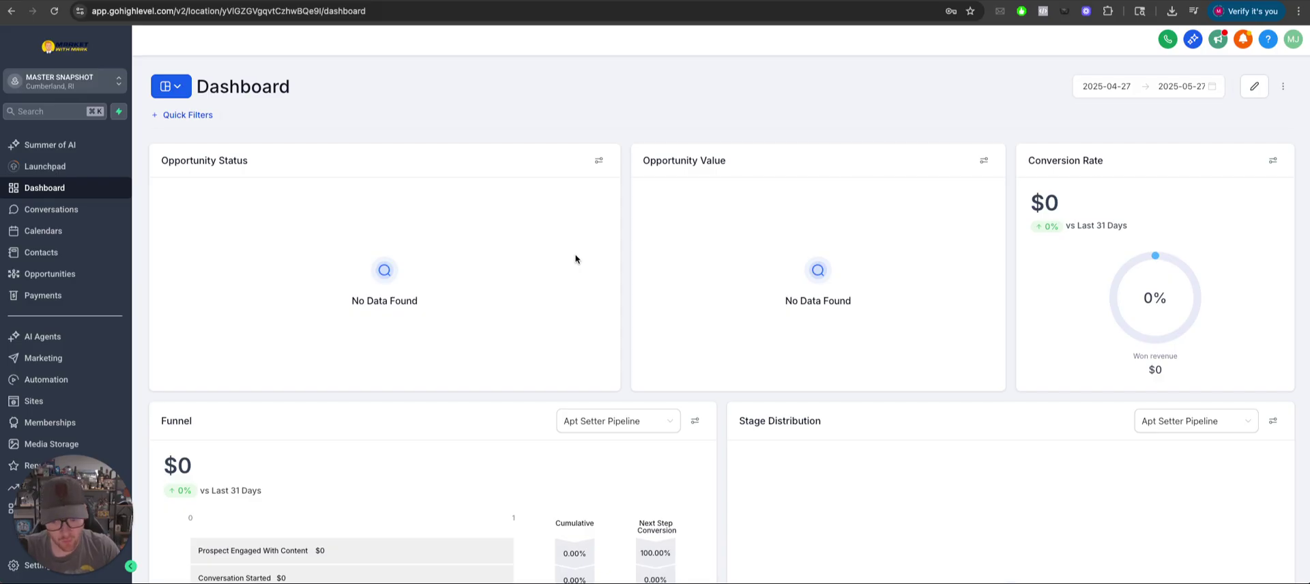
- Create a new funnel from blank named "Test Webinar Funnel" in the Sites area
mouse_move(67, 534)
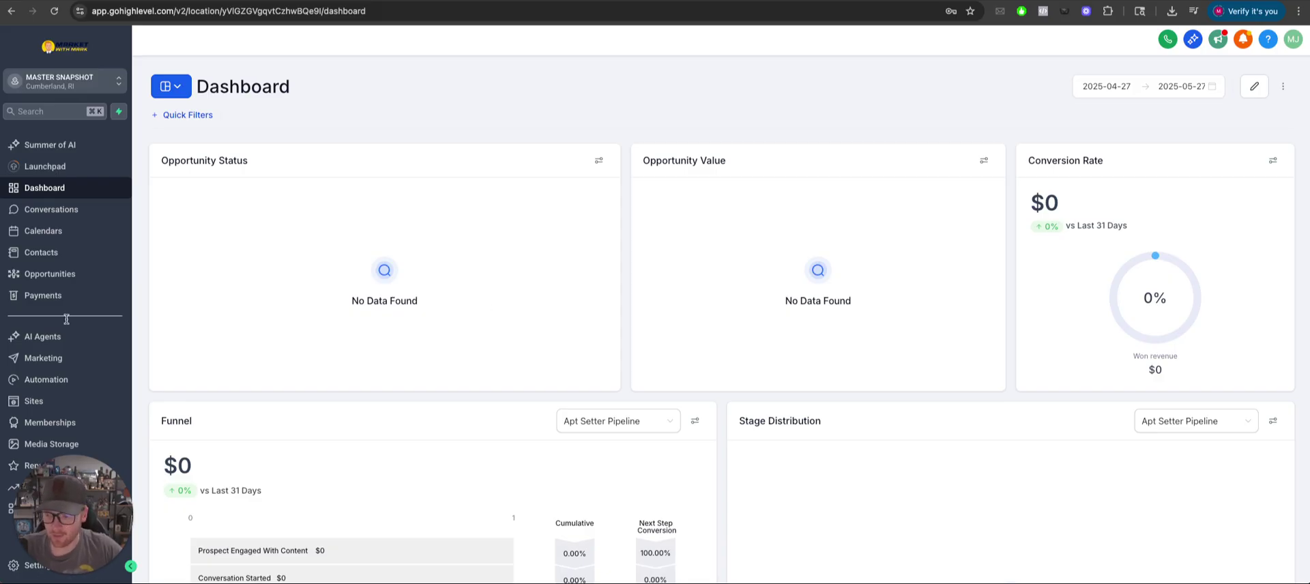
left_click_drag(68, 534, 1264, 488)
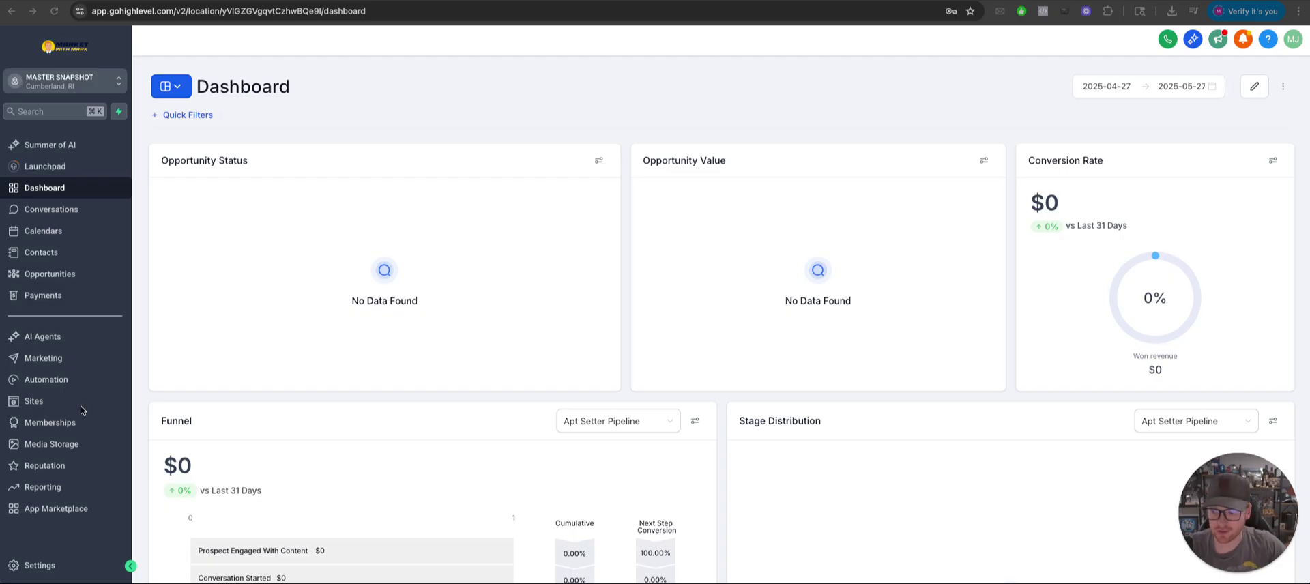
left_click(34, 404)
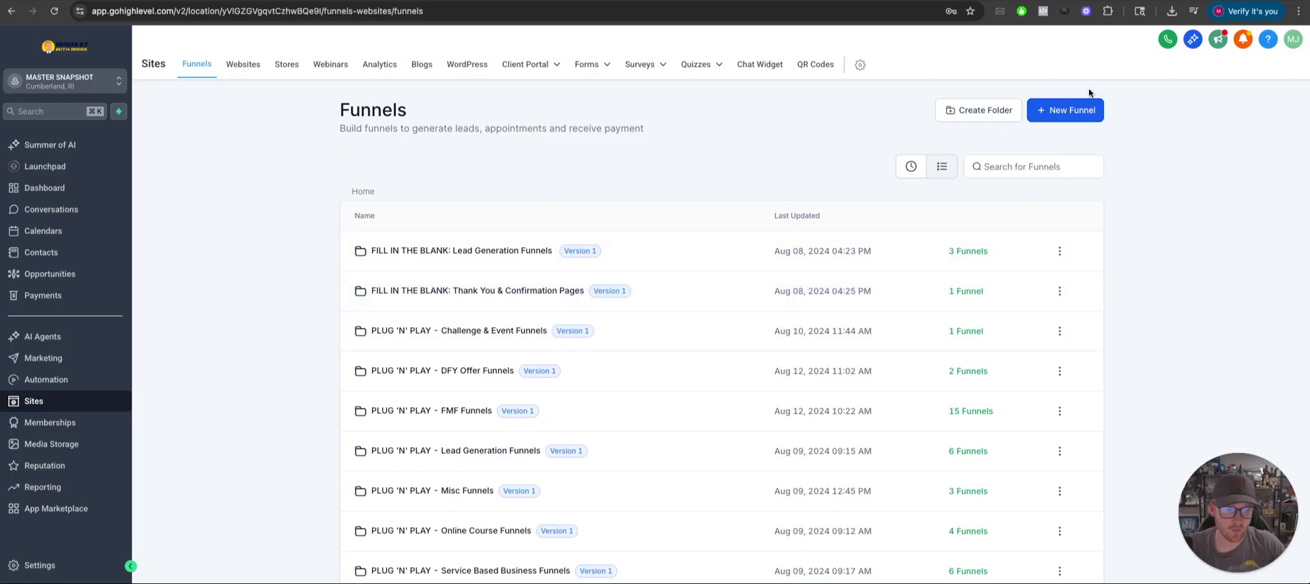
left_click(1065, 110)
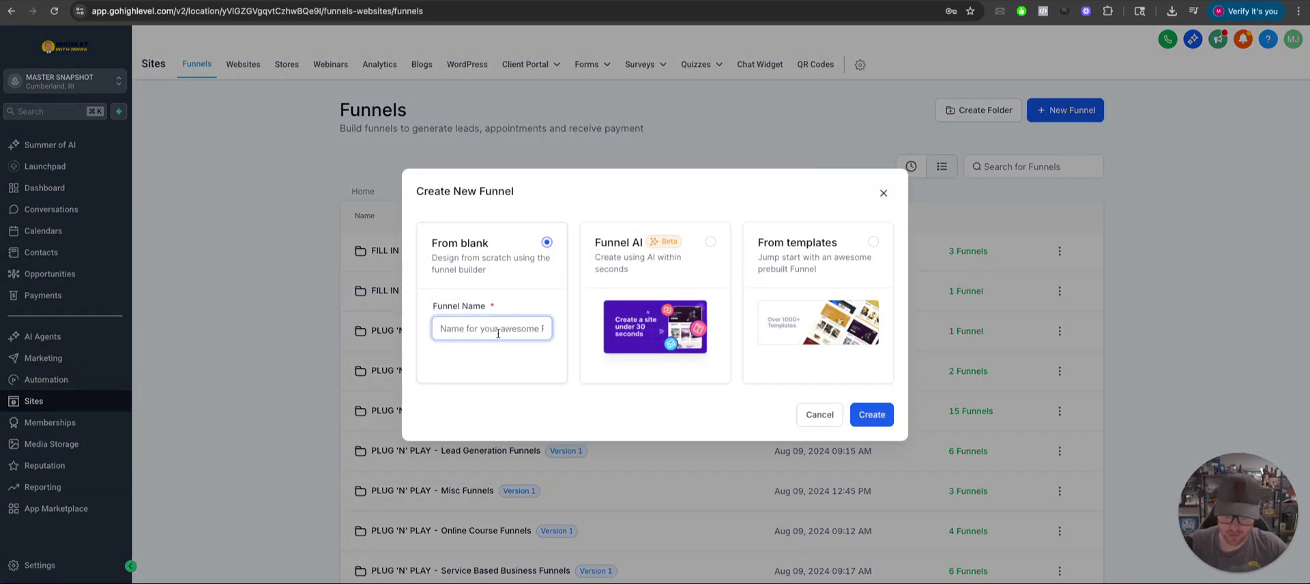
type("Test Webinar Funnel")
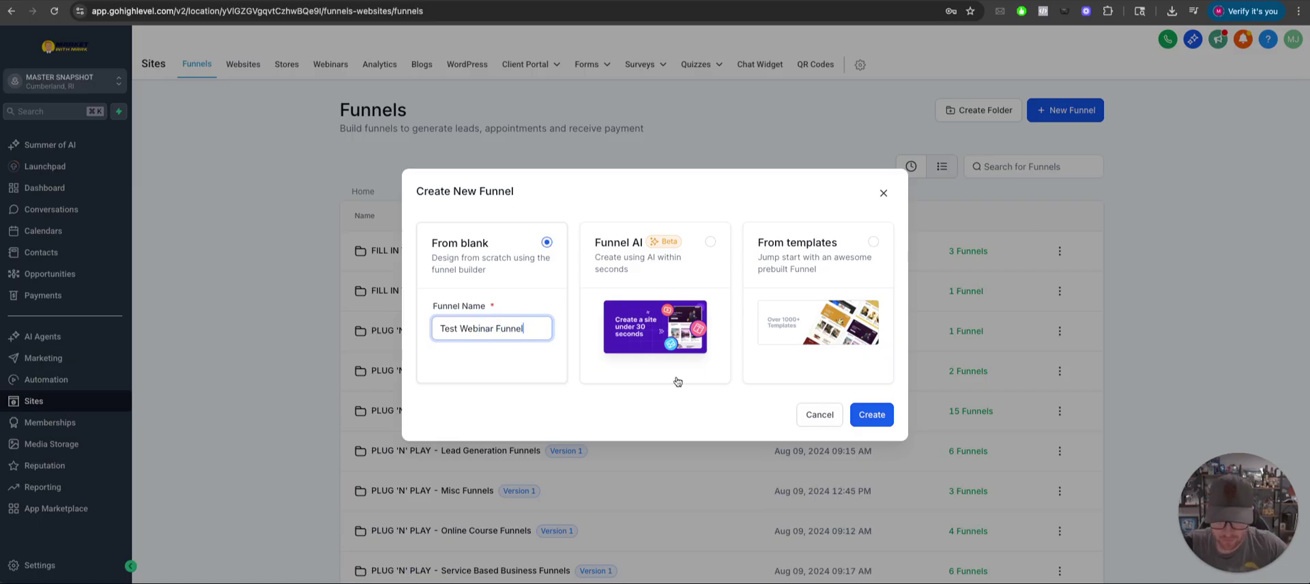
left_click(877, 417)
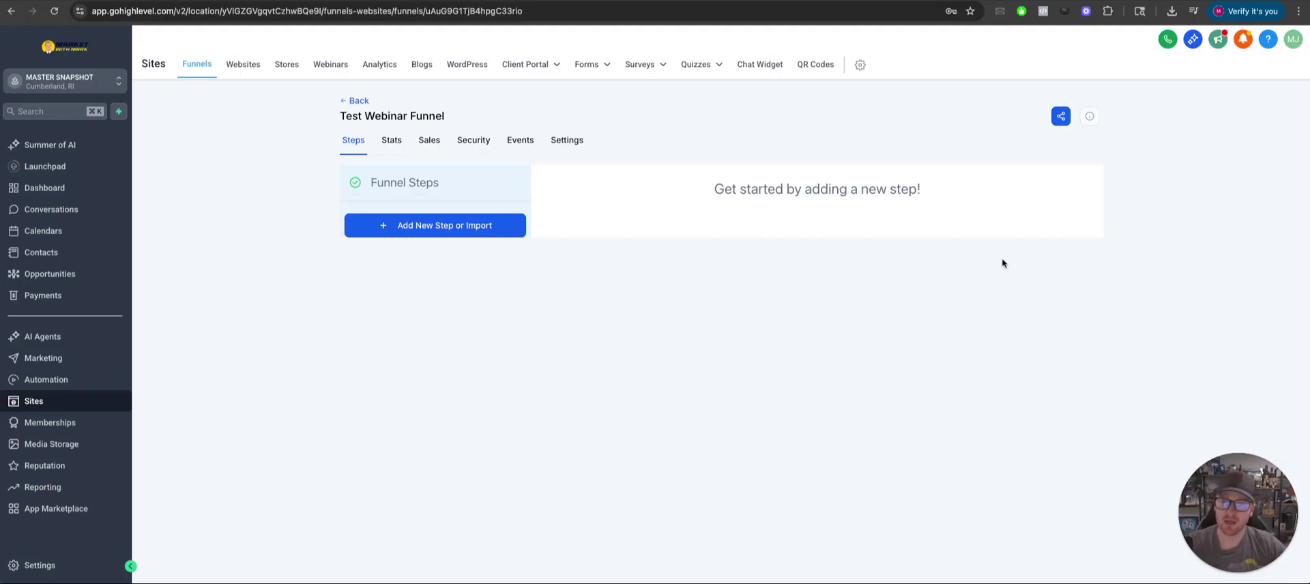
- Examine the new funnel's settings, including the domain choices, favicon URL, tracking code fields and payment options
left_click(583, 143)
left_click(813, 232)
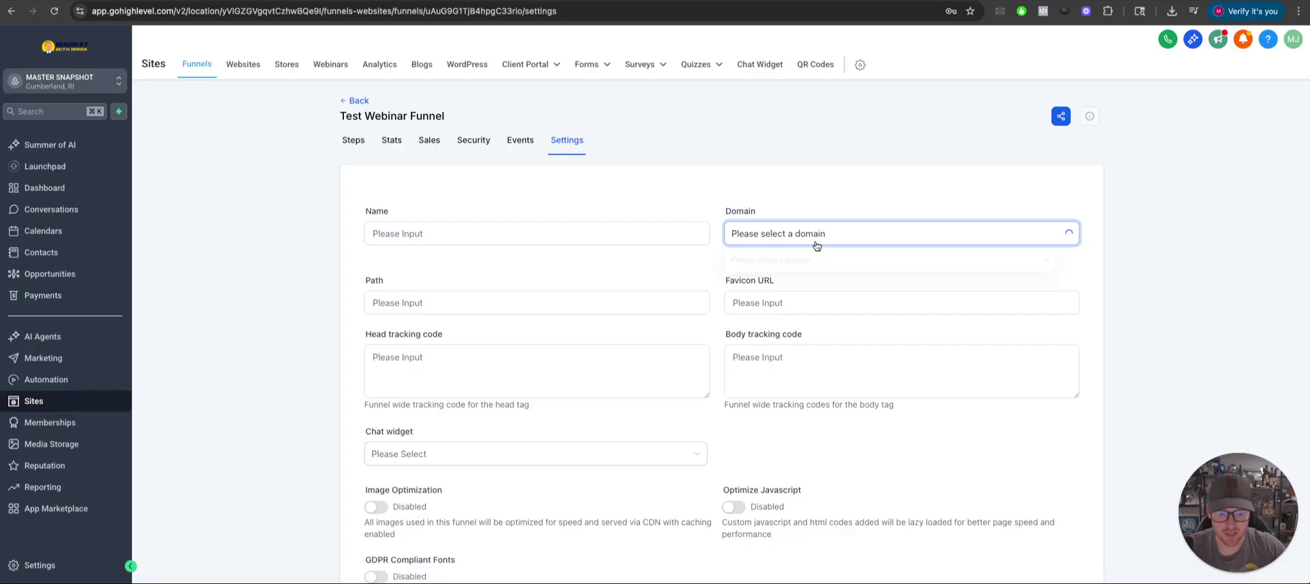
left_click(763, 263)
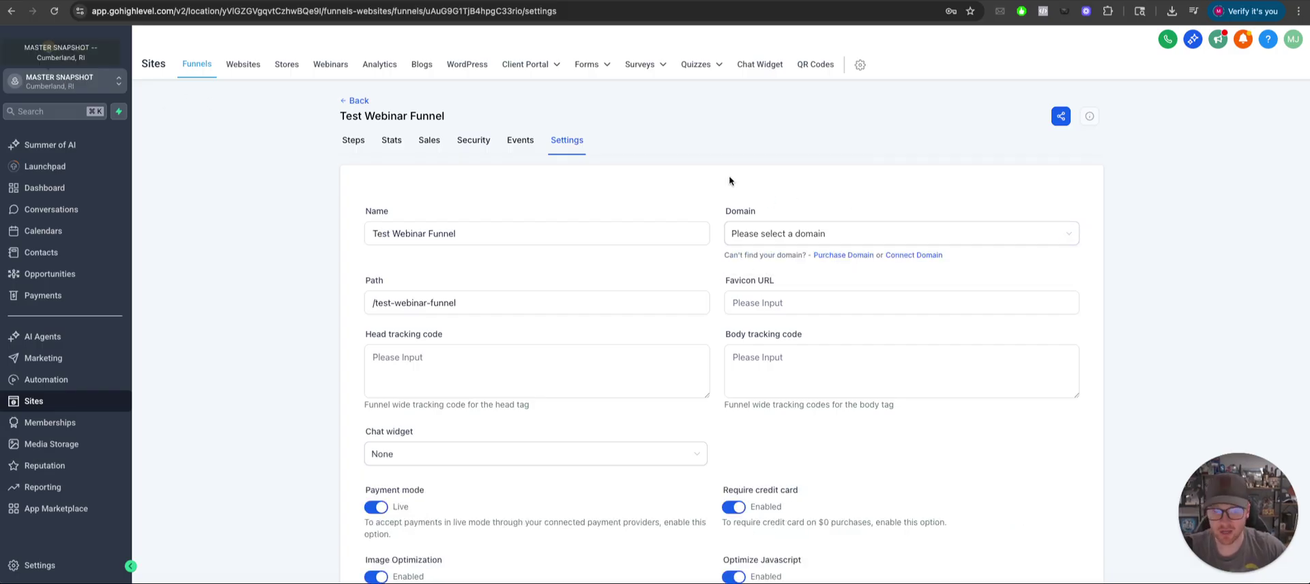
left_click(809, 233)
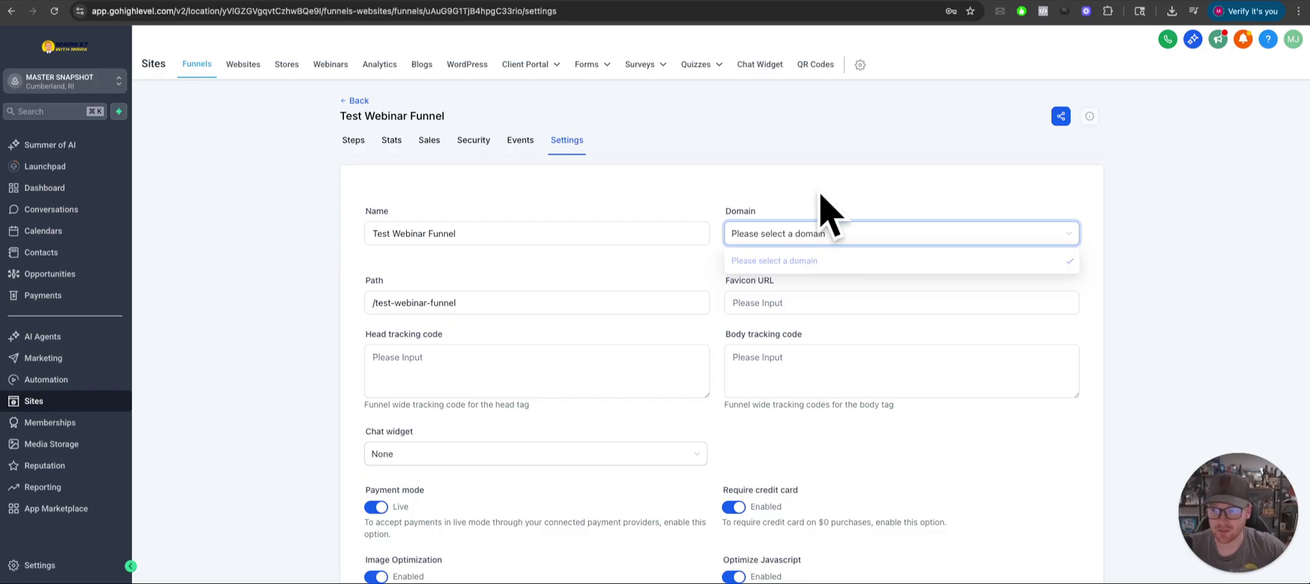
left_click(853, 303)
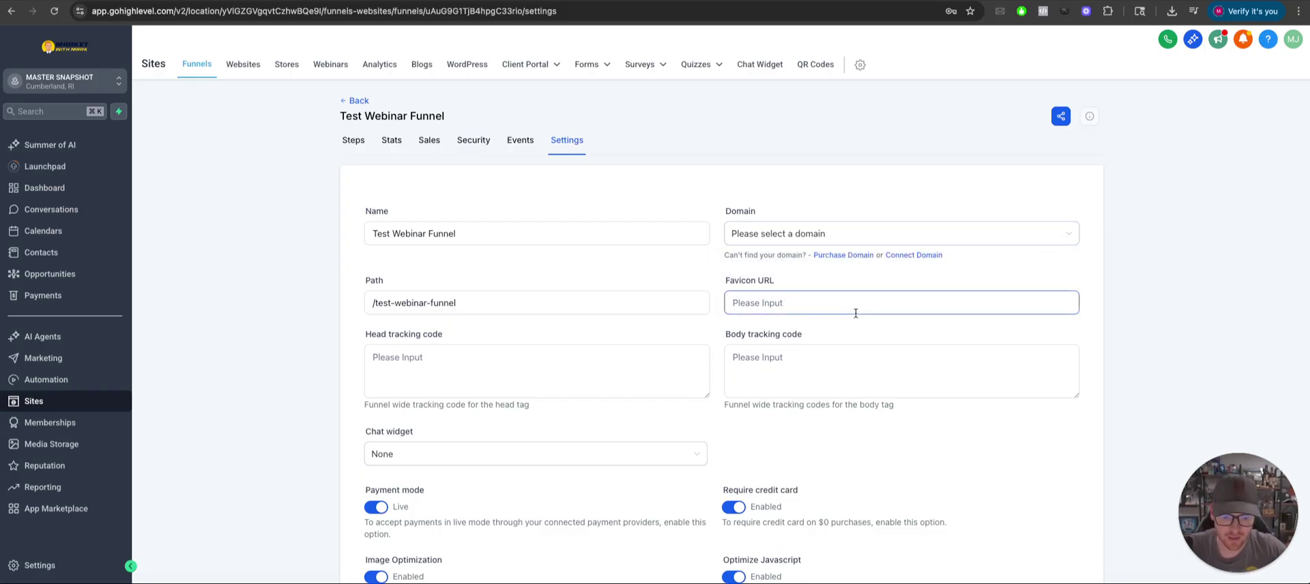
left_click(420, 360)
scroll(416, 362, "down", 1)
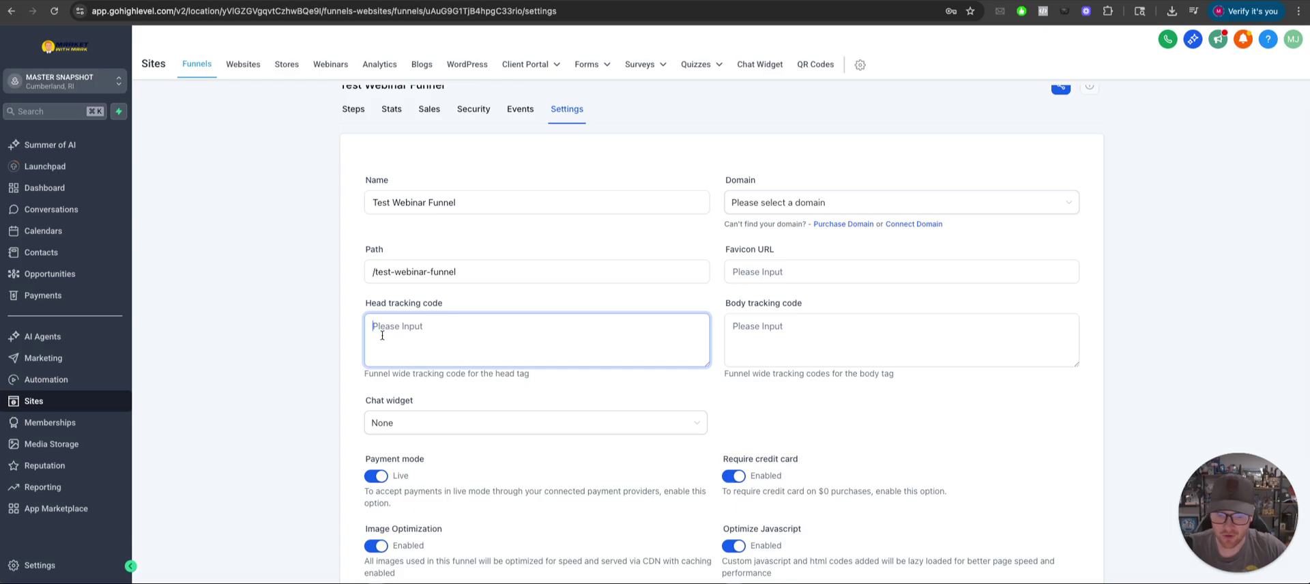
scroll(413, 330, "down", 2)
scroll(1047, 310, "up", 3)
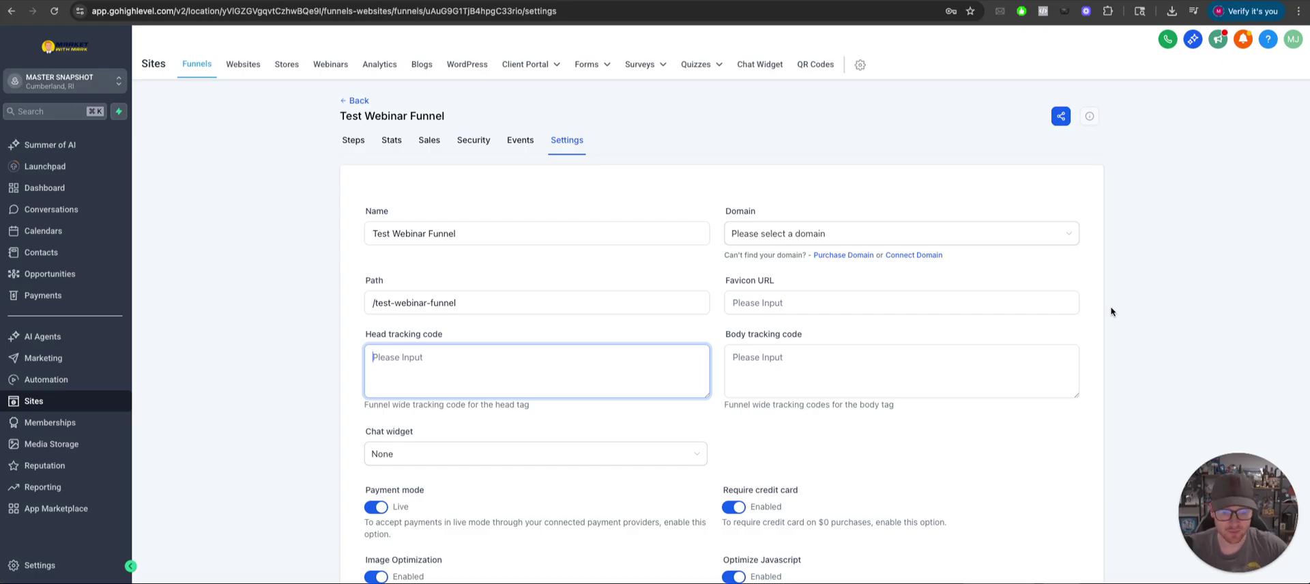
- Search the funnels list for "test" and open Test Webinar Funnel
left_click(348, 101)
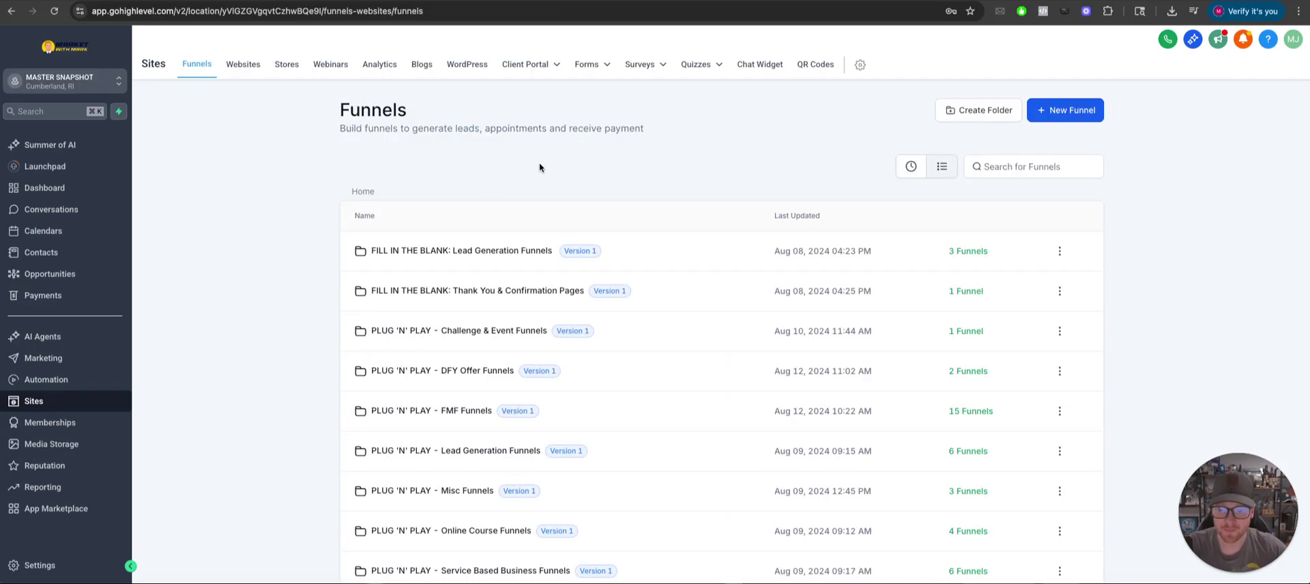
scroll(488, 282, "down", 2)
scroll(488, 283, "up", 2)
left_click(996, 166)
type("test")
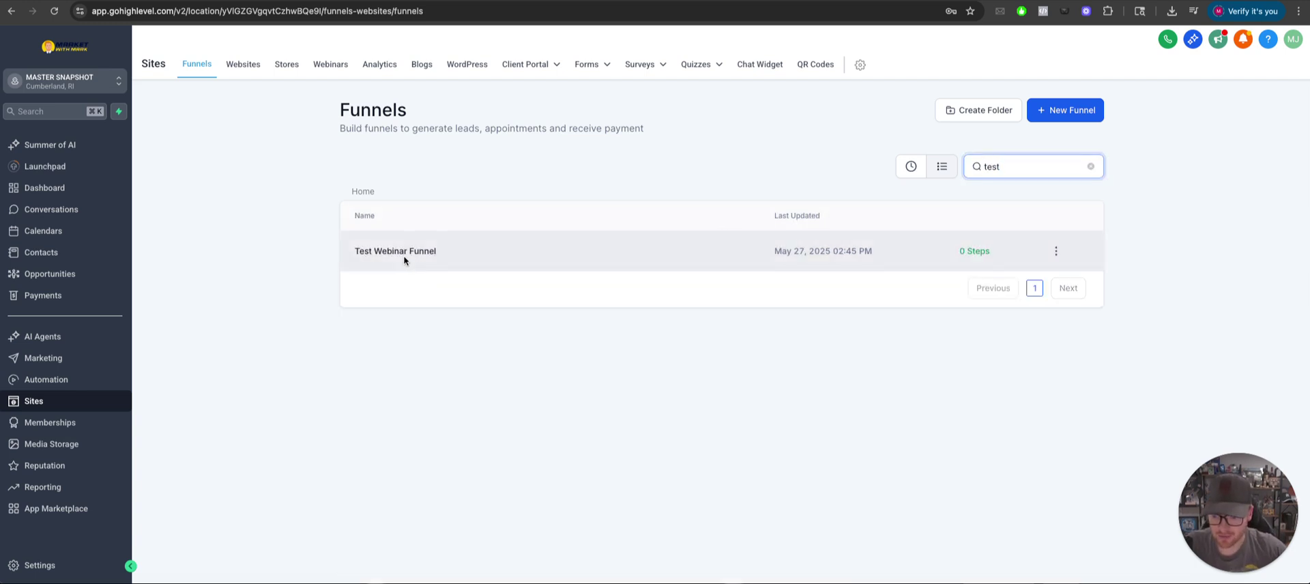
left_click(403, 251)
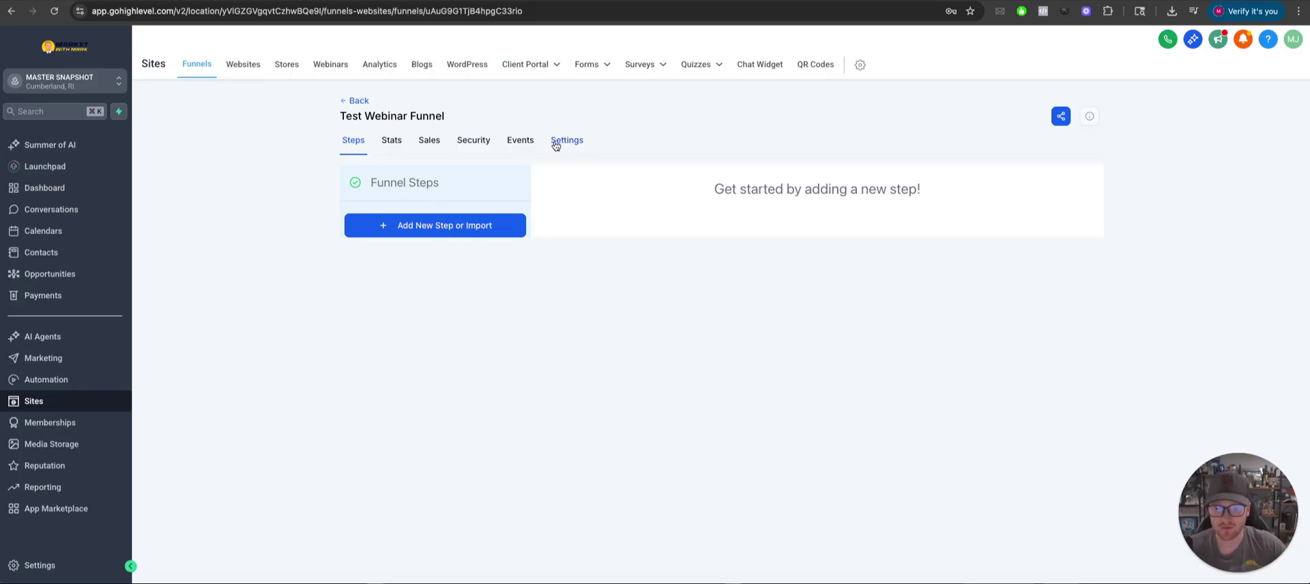
- Add a funnel step named "Opt-In" to Test Webinar Funnel
left_click(448, 224)
left_click(599, 249)
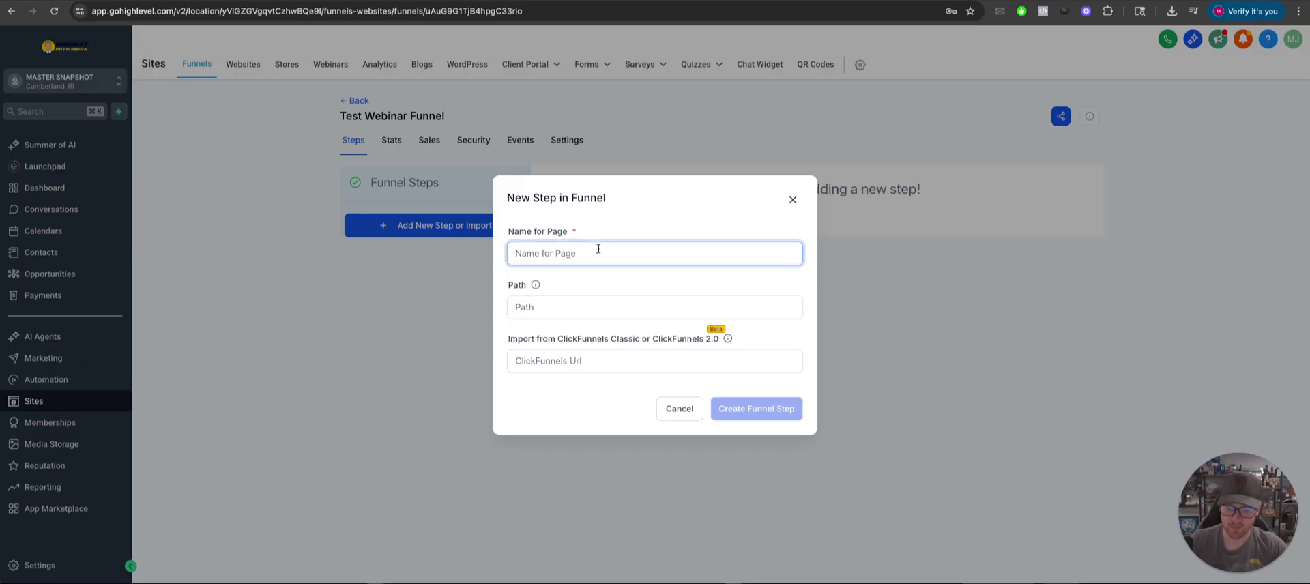
type("Opt-In")
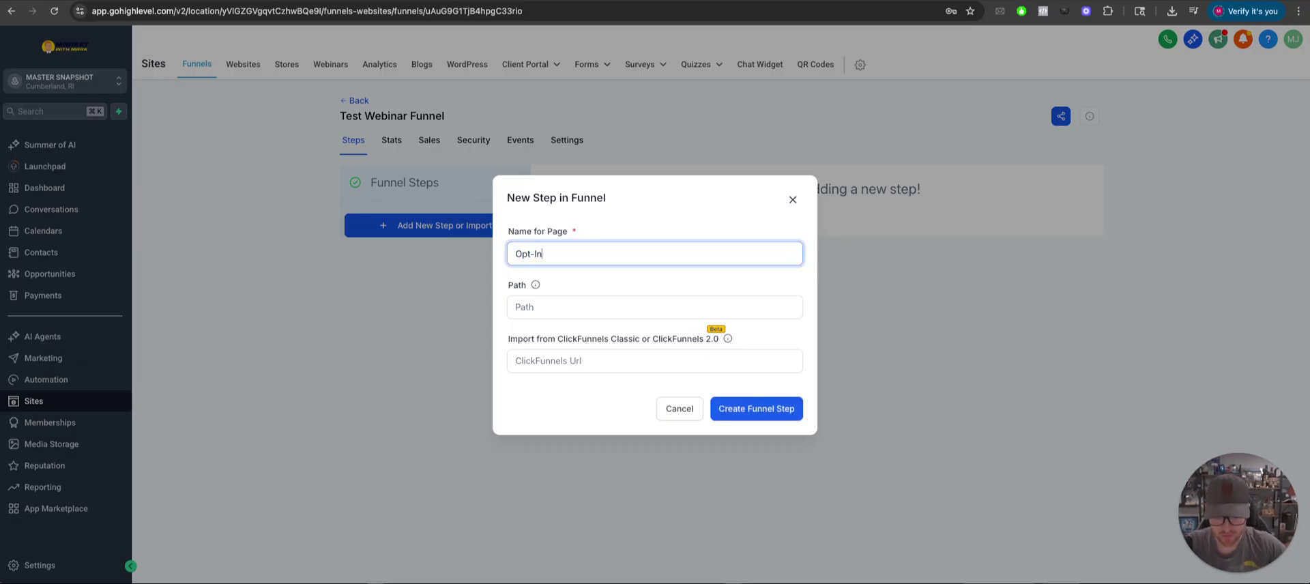
left_click(749, 410)
left_click_drag(1232, 509, 65, 500)
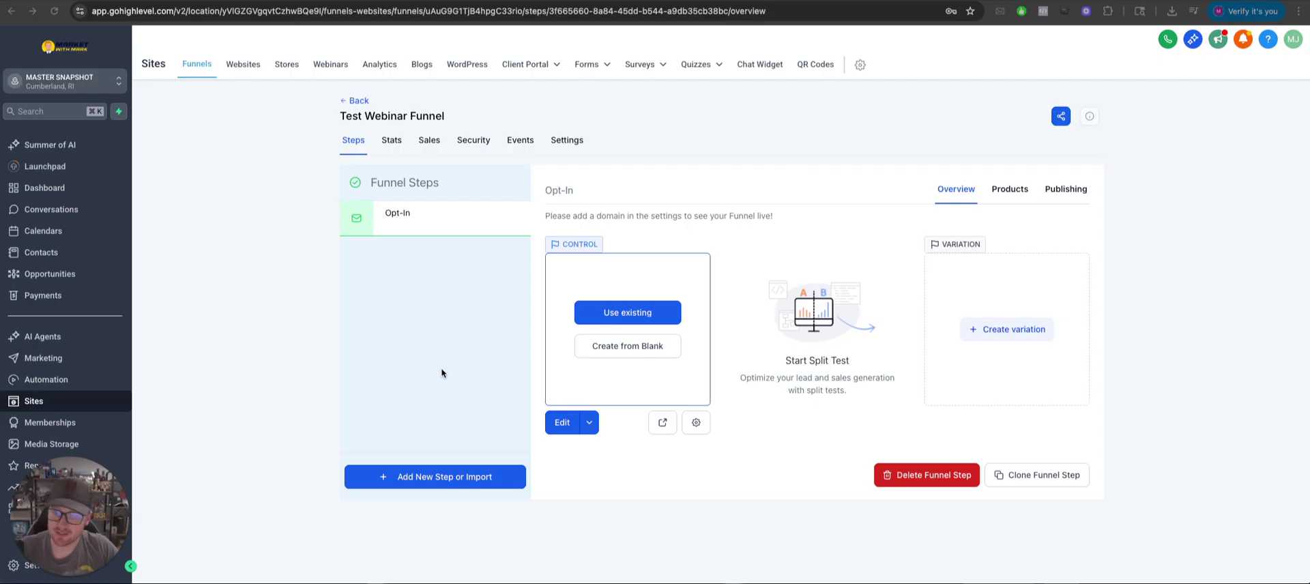
- Add a second funnel step named "Watch Room" after the Opt-In step
left_click(451, 482)
left_click(579, 254)
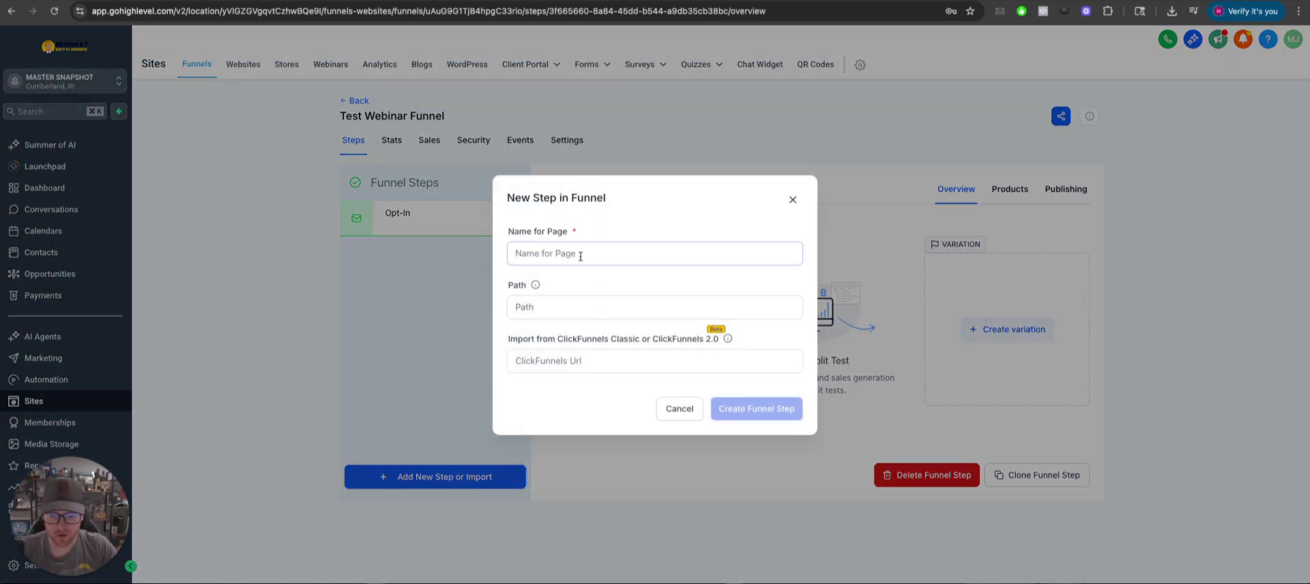
type("Watch Room")
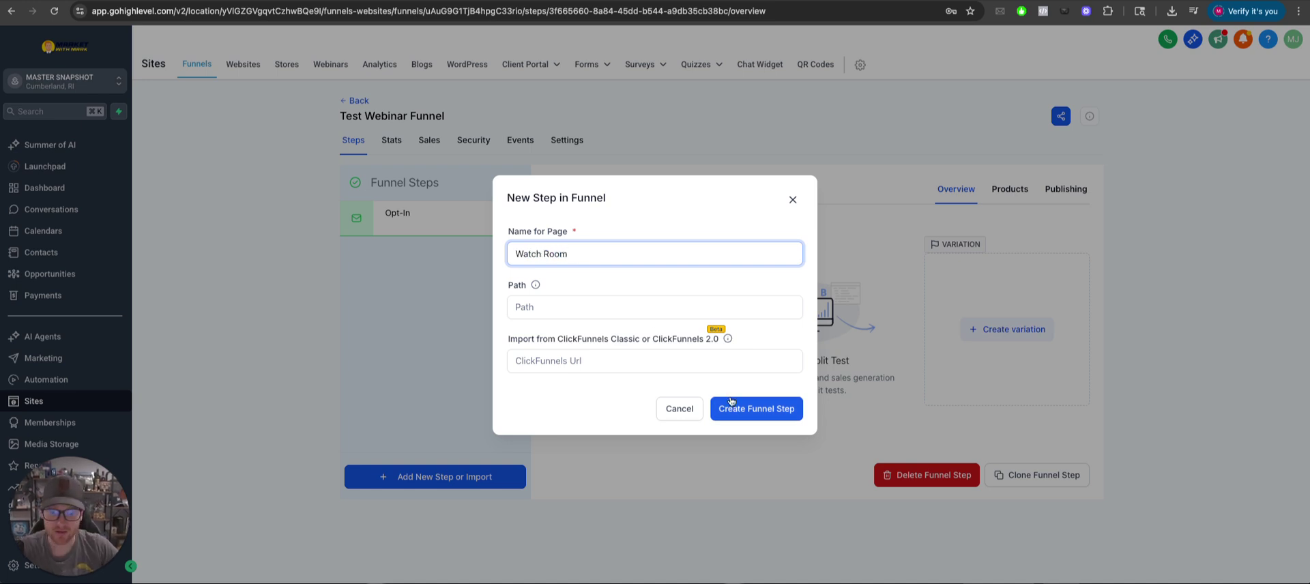
left_click(730, 401)
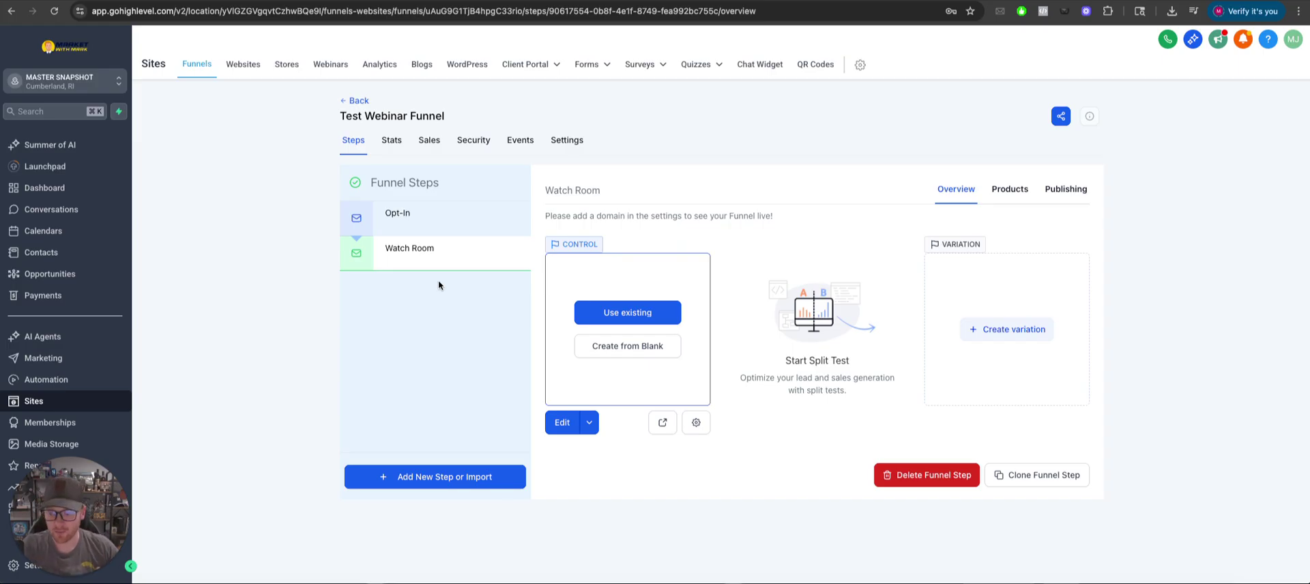
left_click(424, 213)
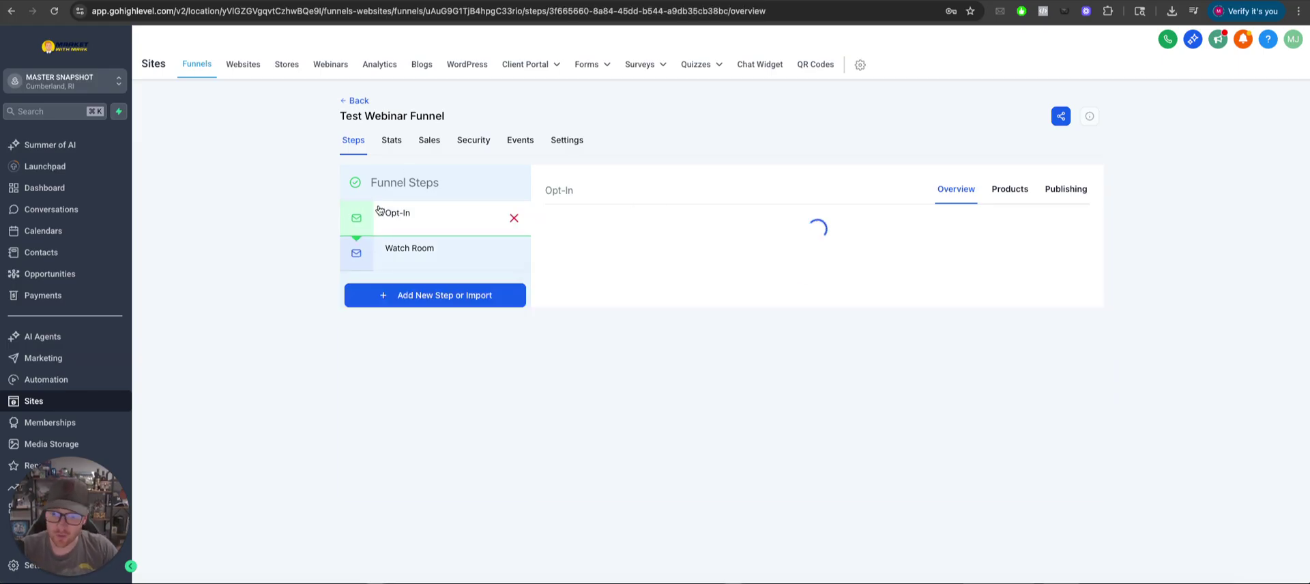
left_click(445, 257)
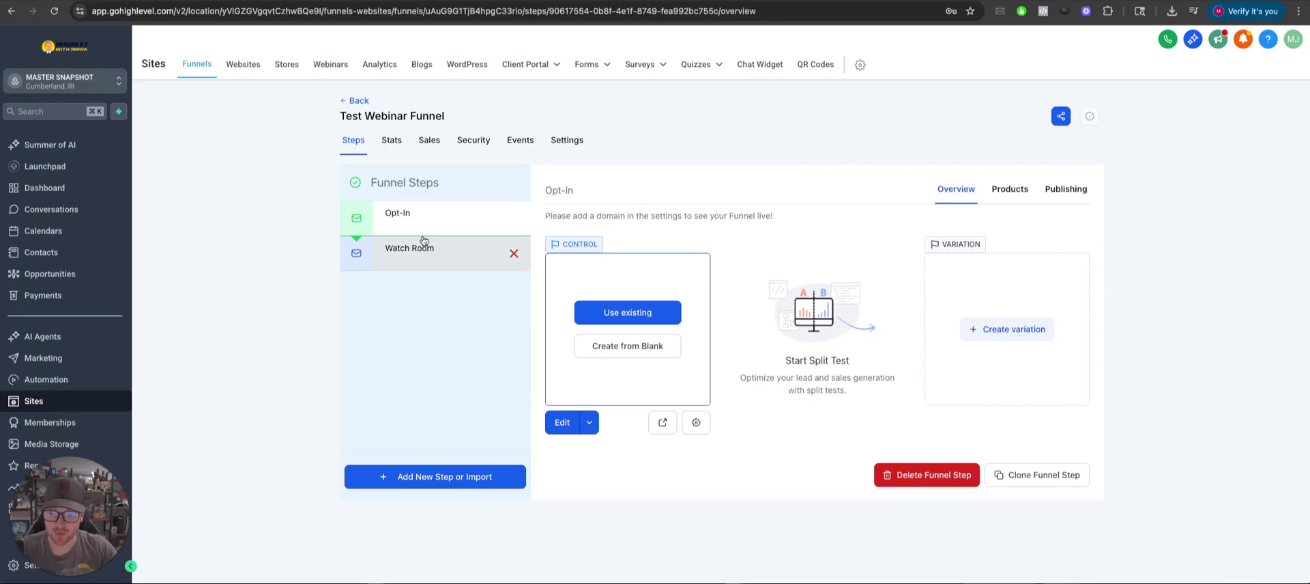
left_click(425, 222)
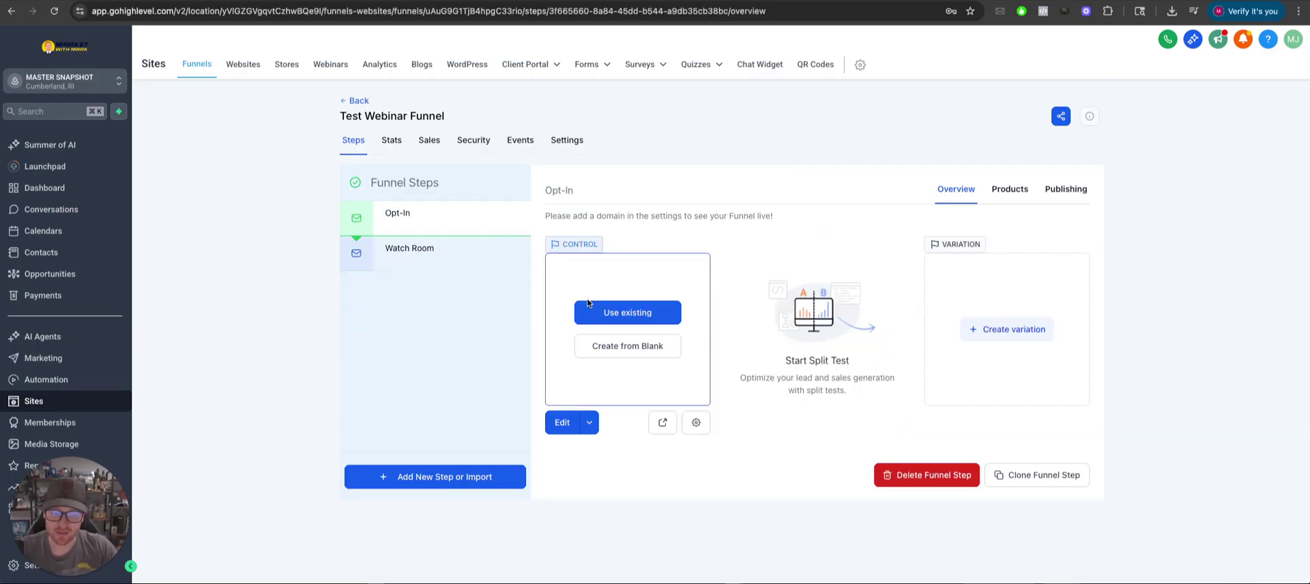
- Create a new form from scratch in the form builder and name it "test Webinar Form"
mouse_move(580, 67)
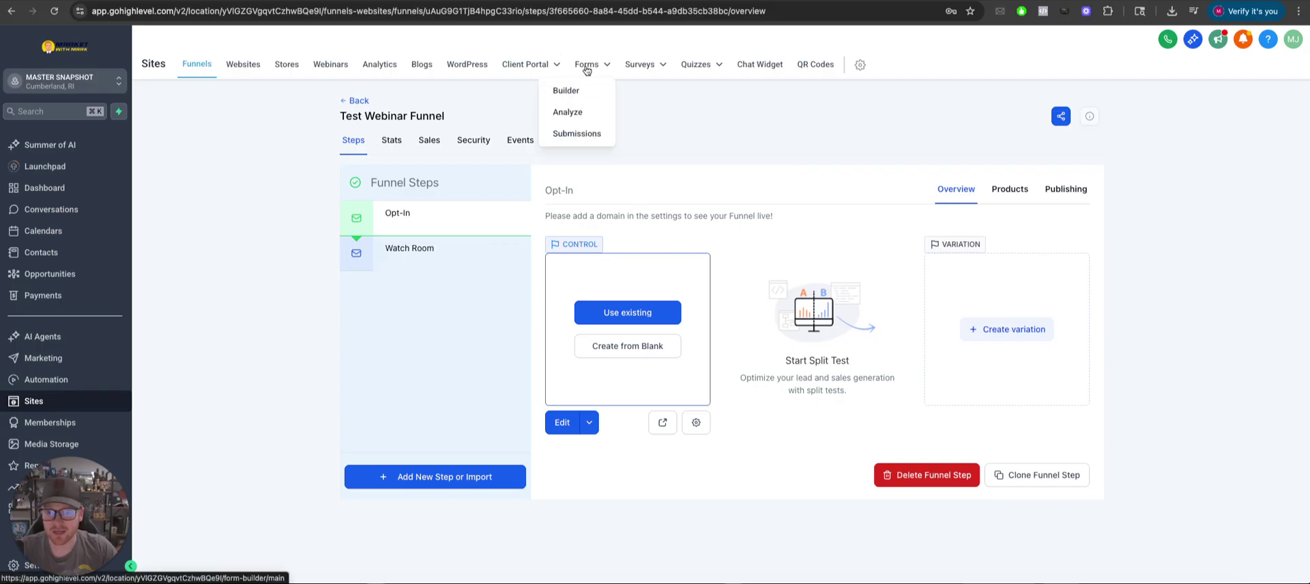
left_click(580, 90)
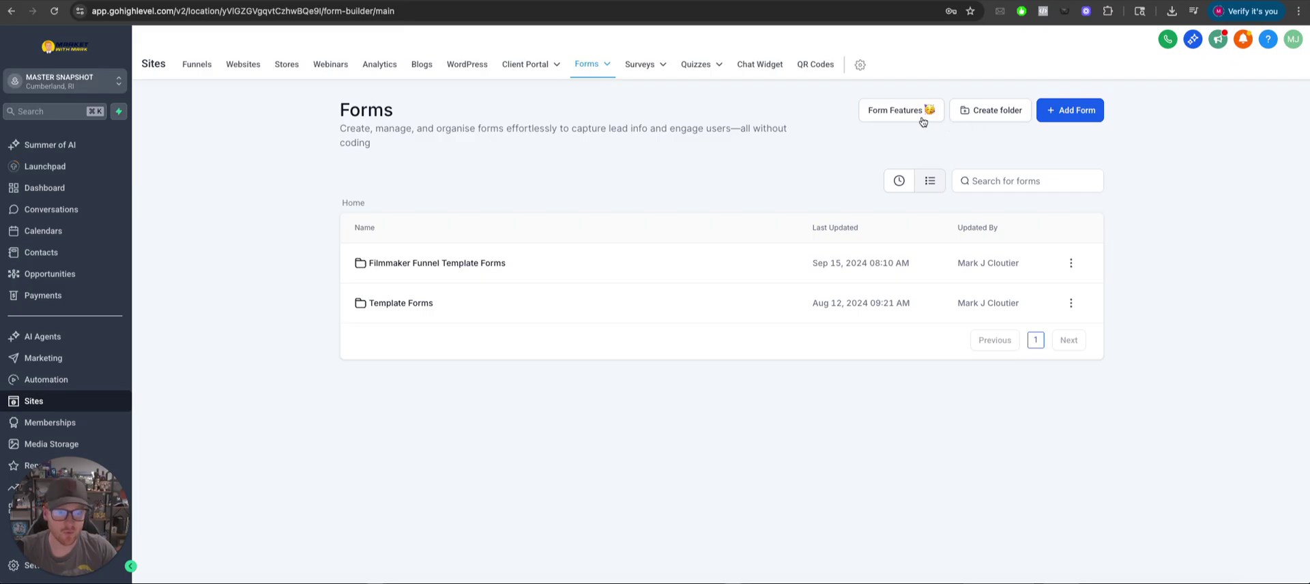
left_click(1046, 113)
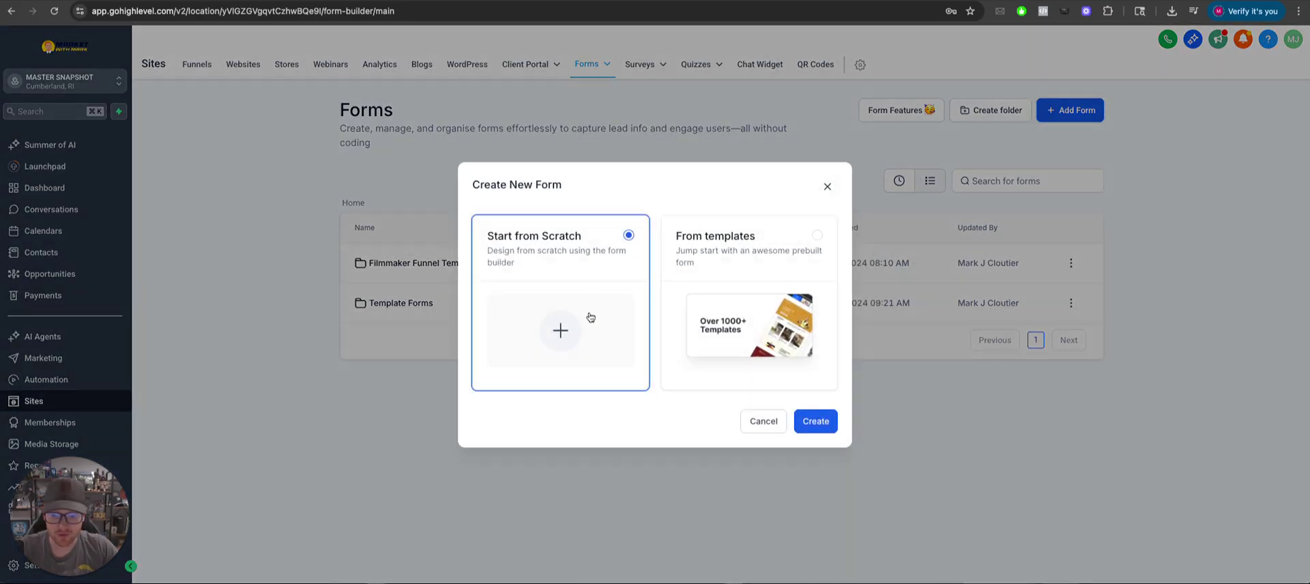
left_click(822, 427)
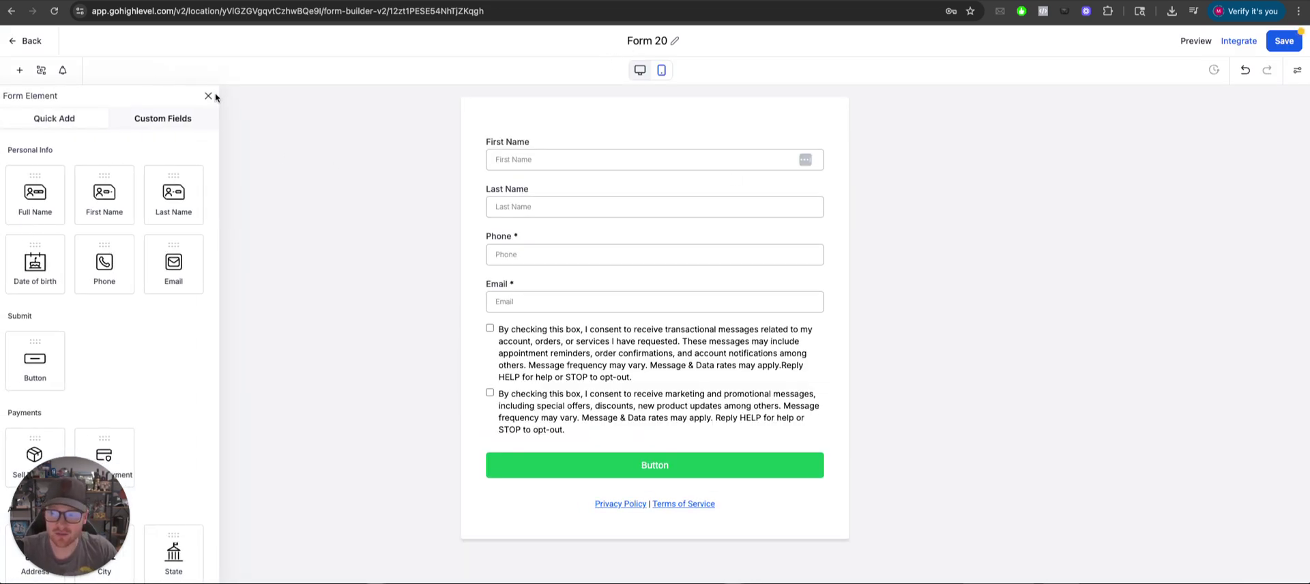
left_click(639, 41)
type("te")
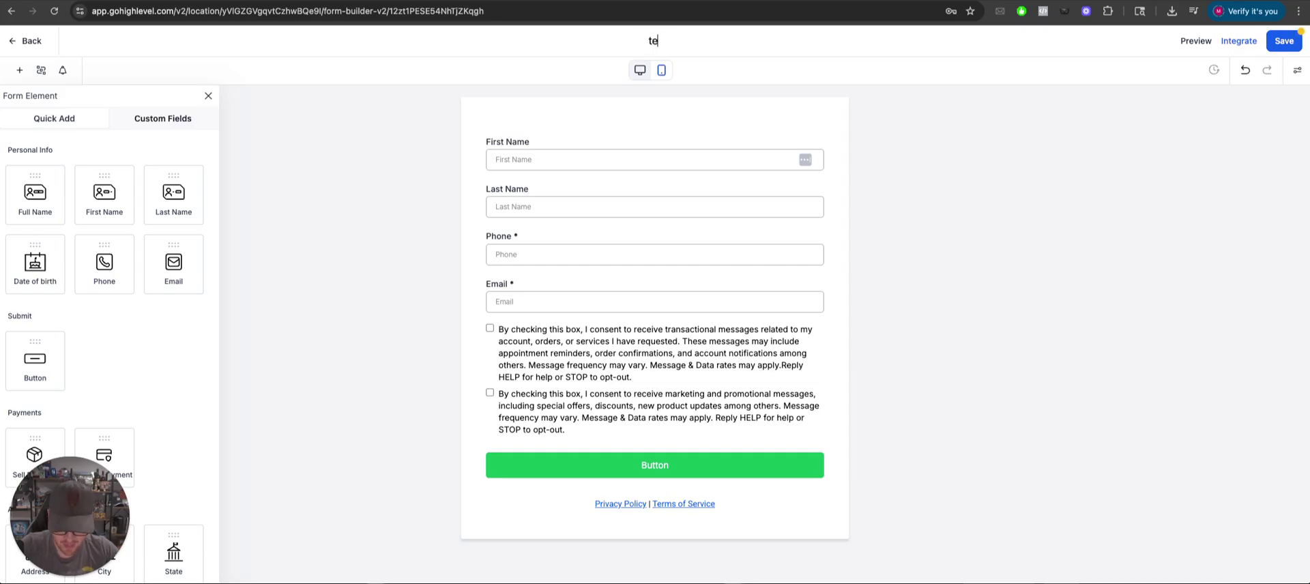
type("st Webinar Form")
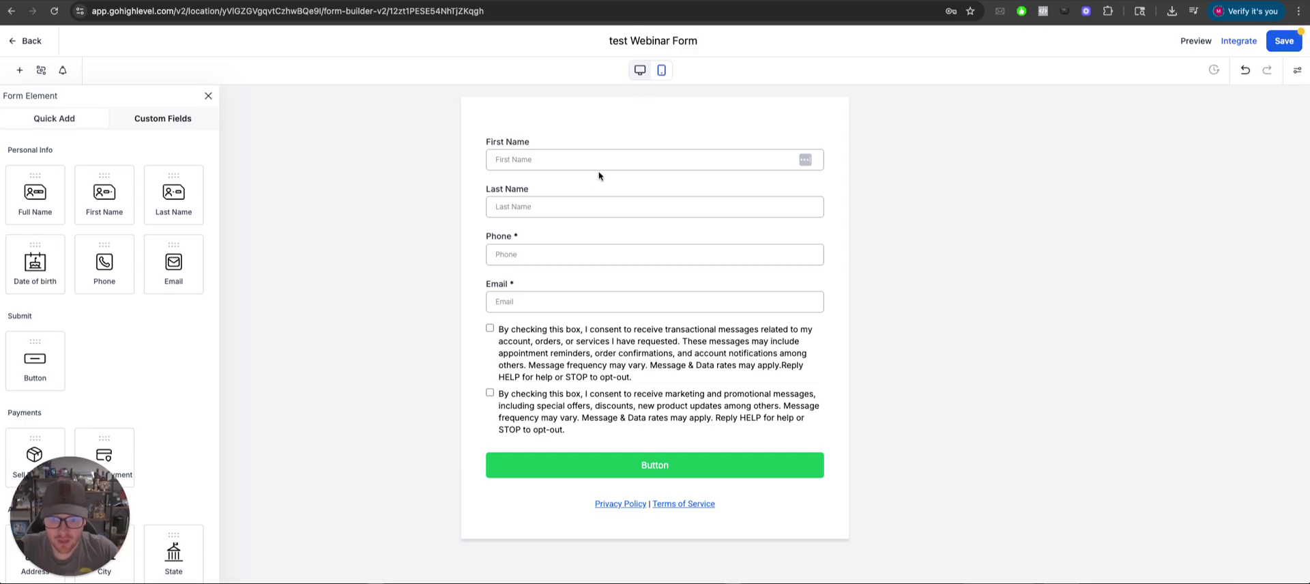
- Remove the consent checkboxes, the Phone and Last Name fields, and the Privacy Policy and Terms of Service text from the form
left_click(768, 341)
left_click(825, 326)
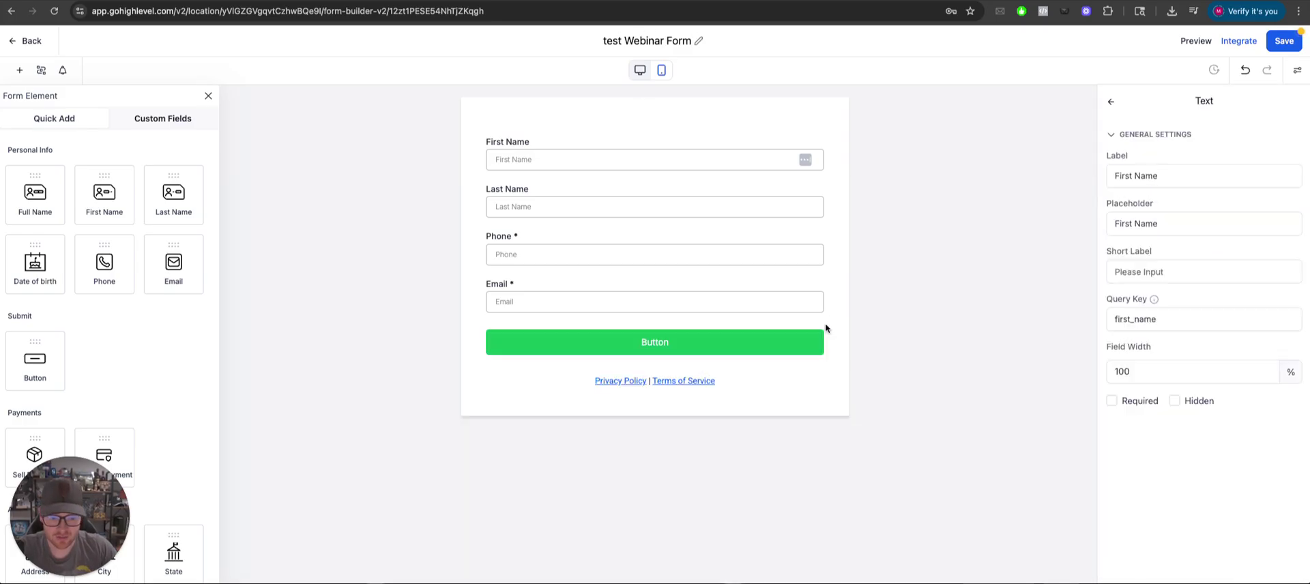
left_click(737, 286)
left_click(815, 240)
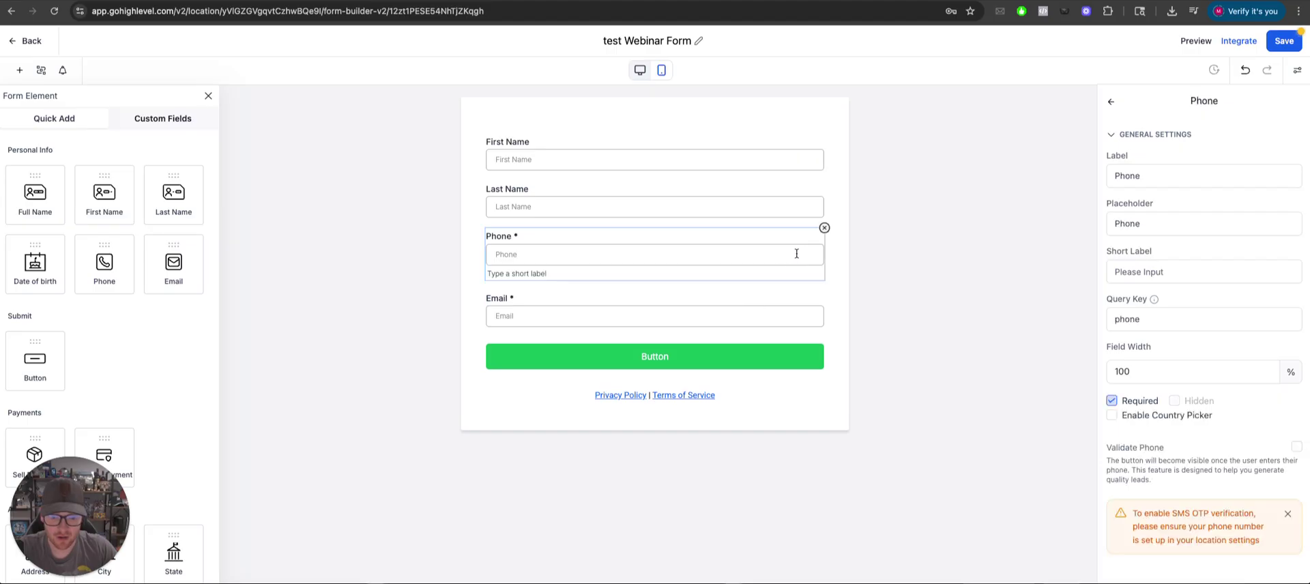
left_click(824, 226)
left_click(826, 183)
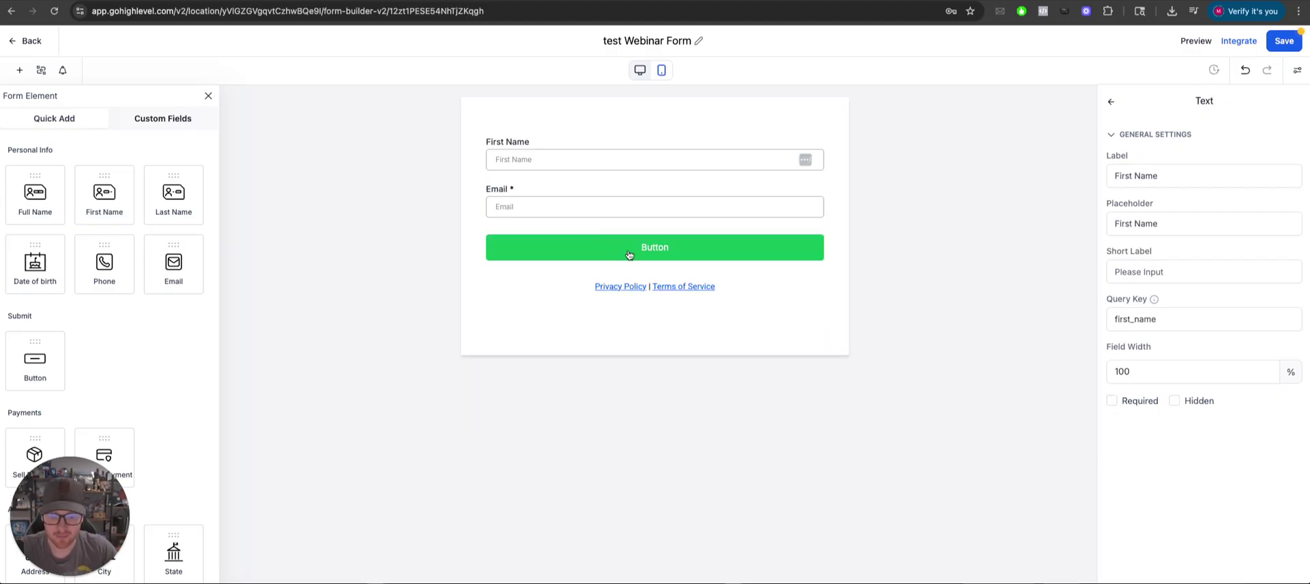
left_click(784, 277)
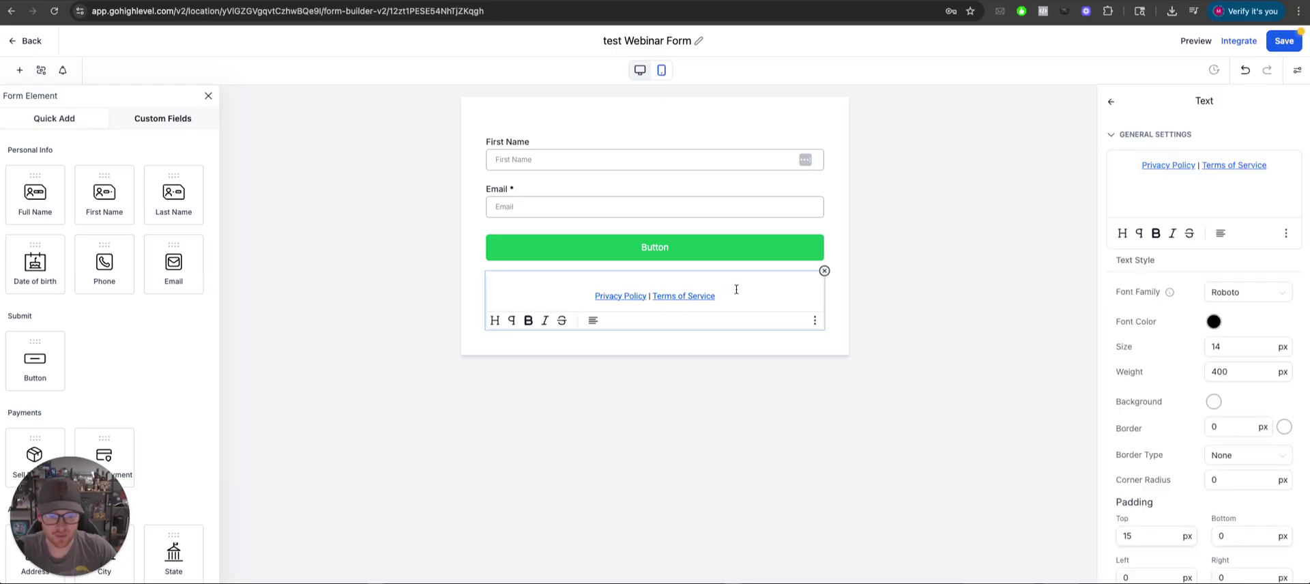
left_click(825, 274)
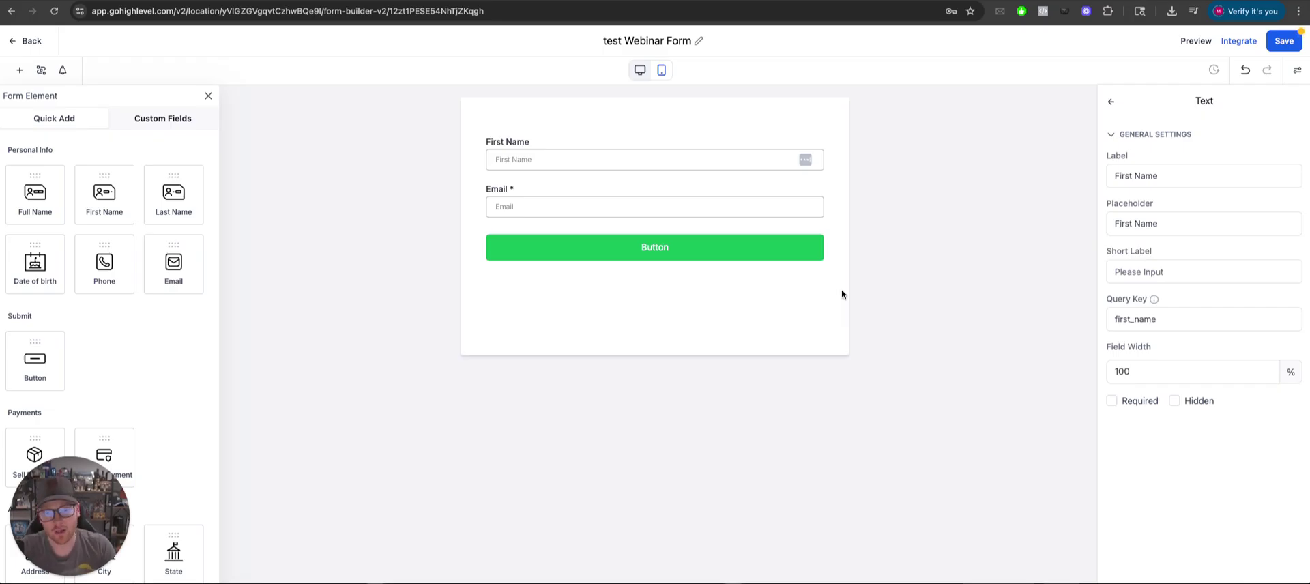
- Correct the form's name to "Test Webinar Form" and make the First Name field required
left_click(613, 39)
key("BackSpace")
type("T")
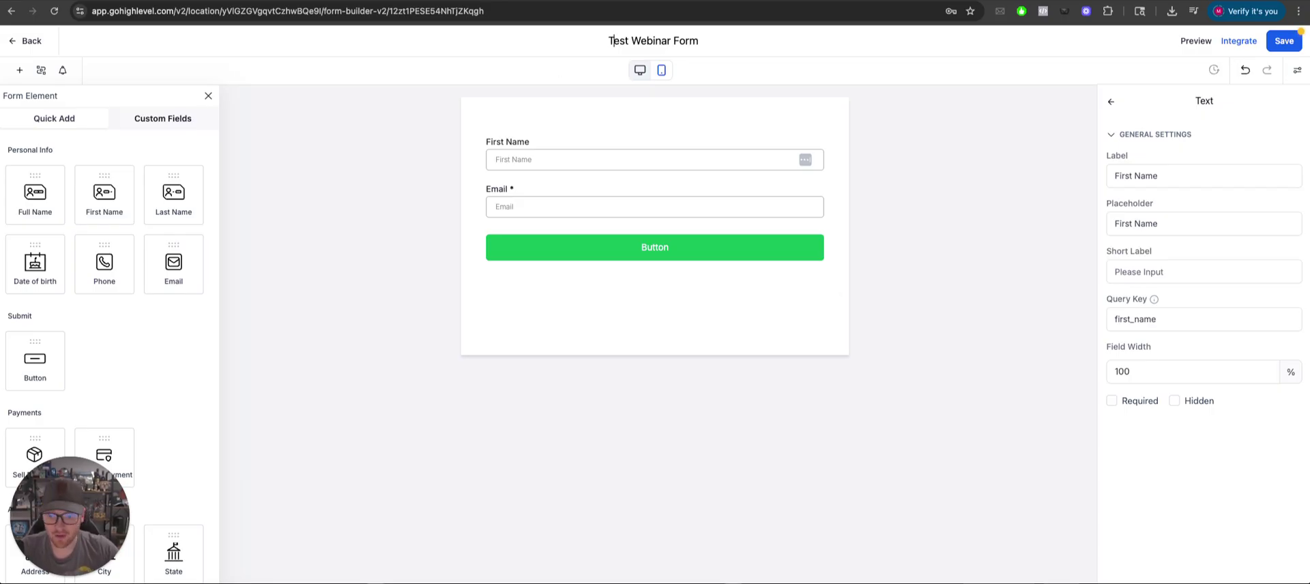
left_click(649, 161)
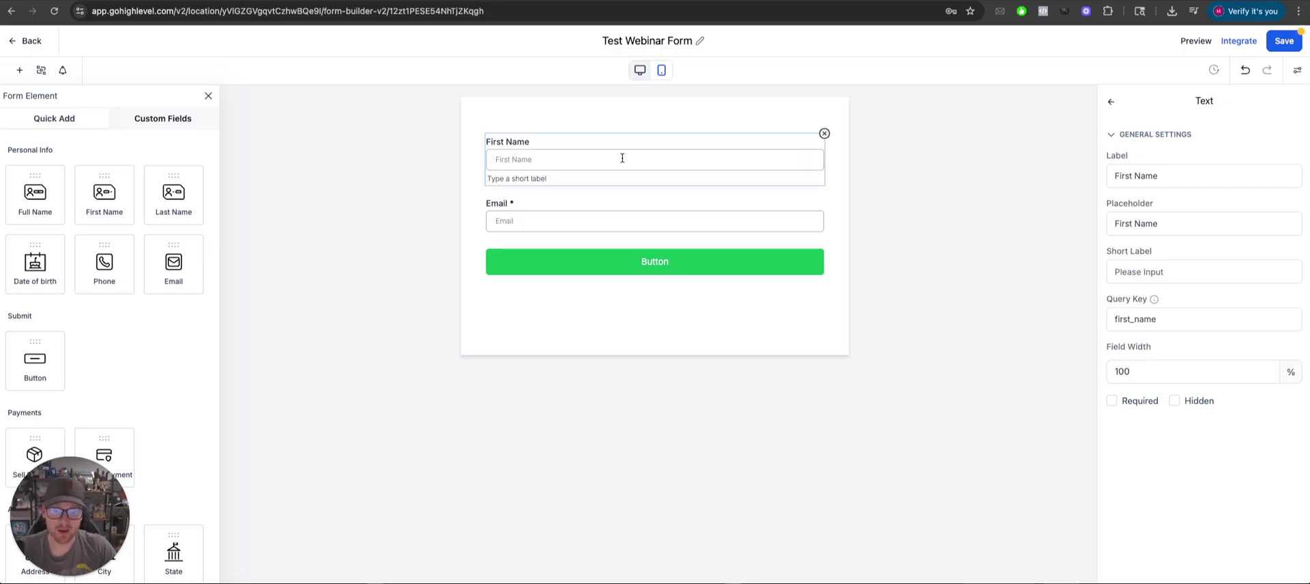
left_click(1112, 401)
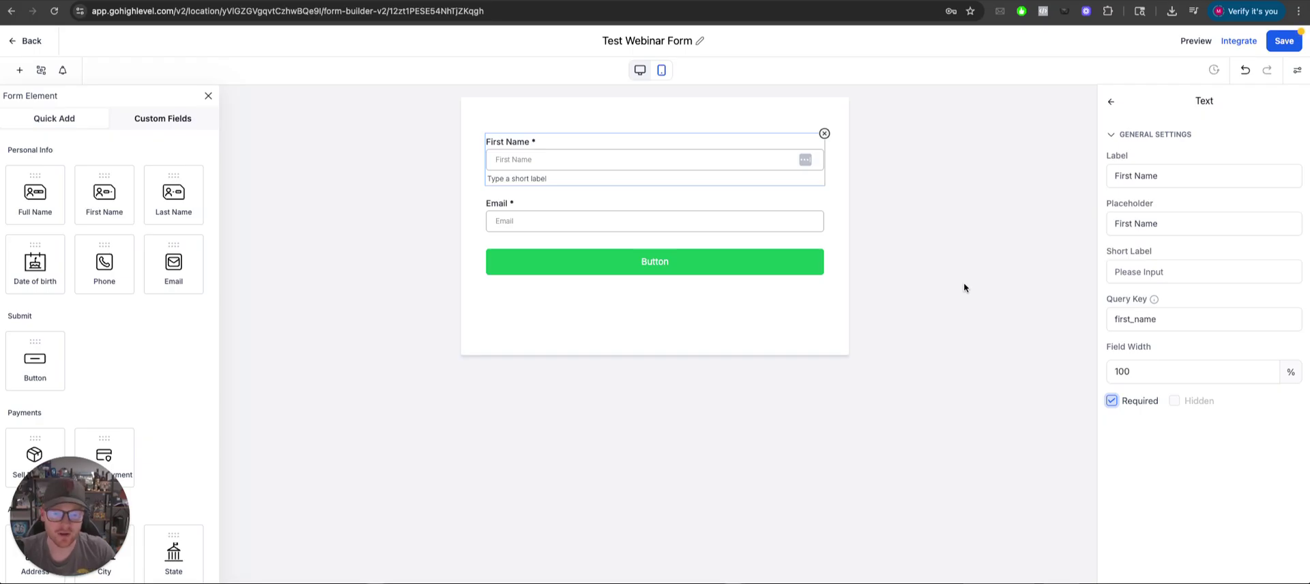
- Change the form button's text to "Watch Now!" and save the form
left_click(639, 268)
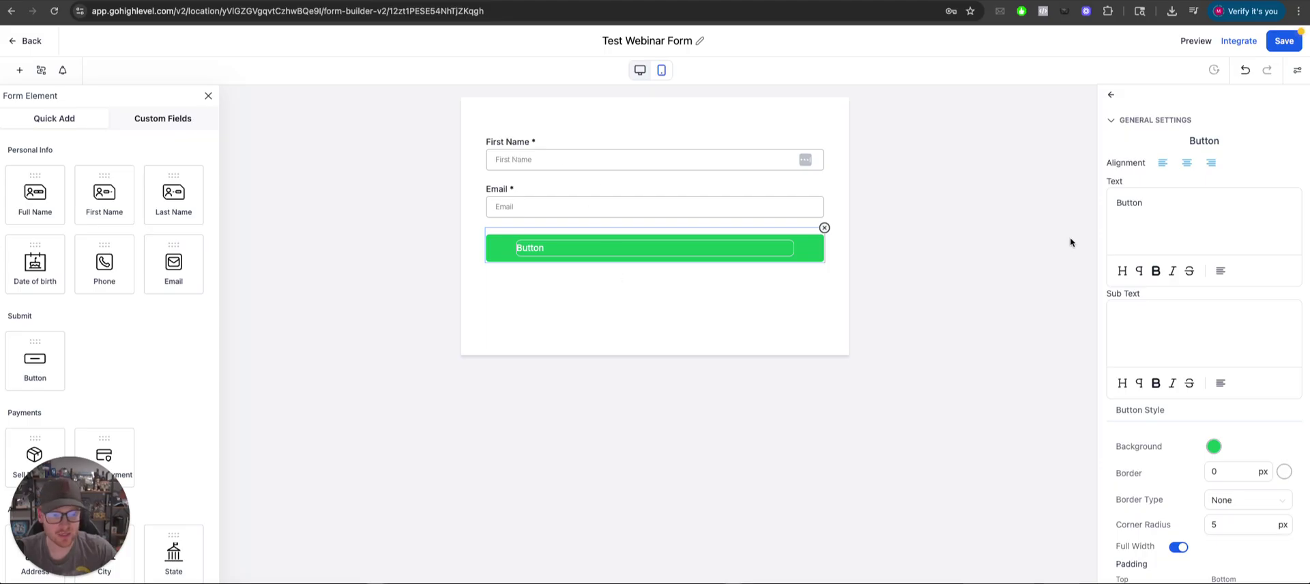
double_click(1141, 204)
type("watch Now!")
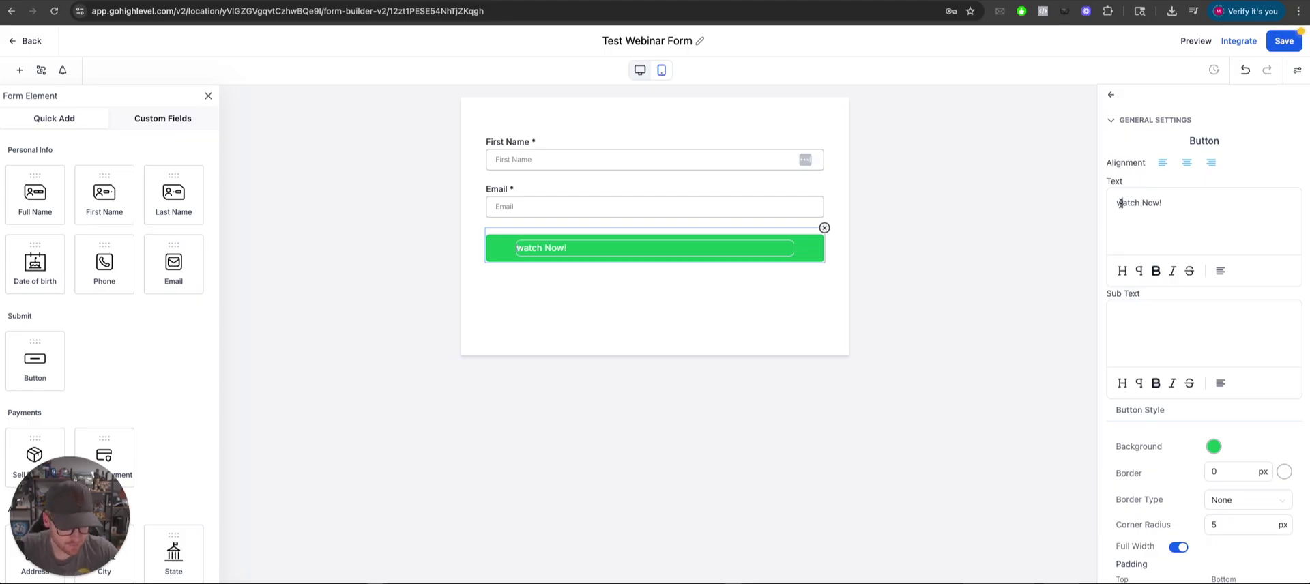
left_click(1120, 203)
key("BackSpace")
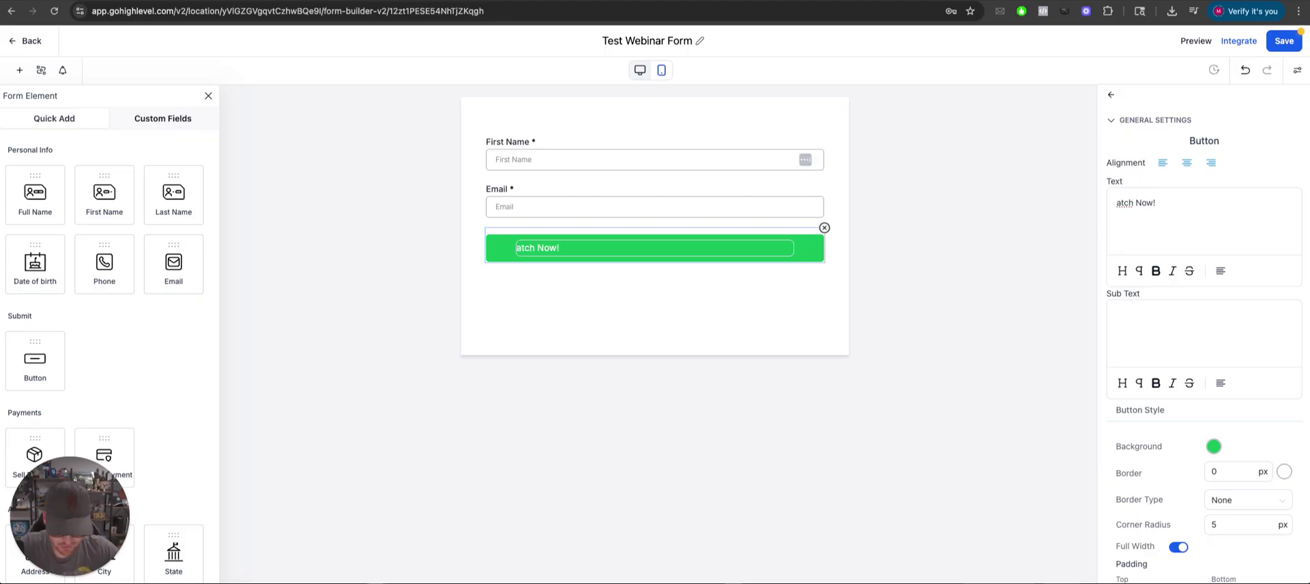
type("W")
left_click(1063, 338)
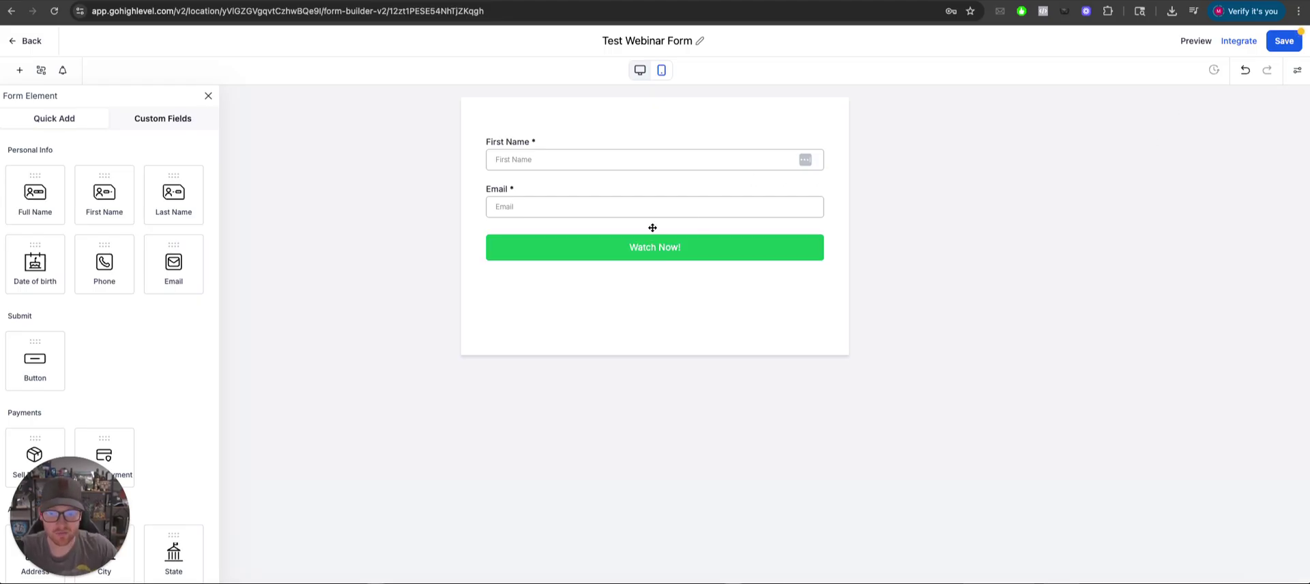
left_click(1275, 49)
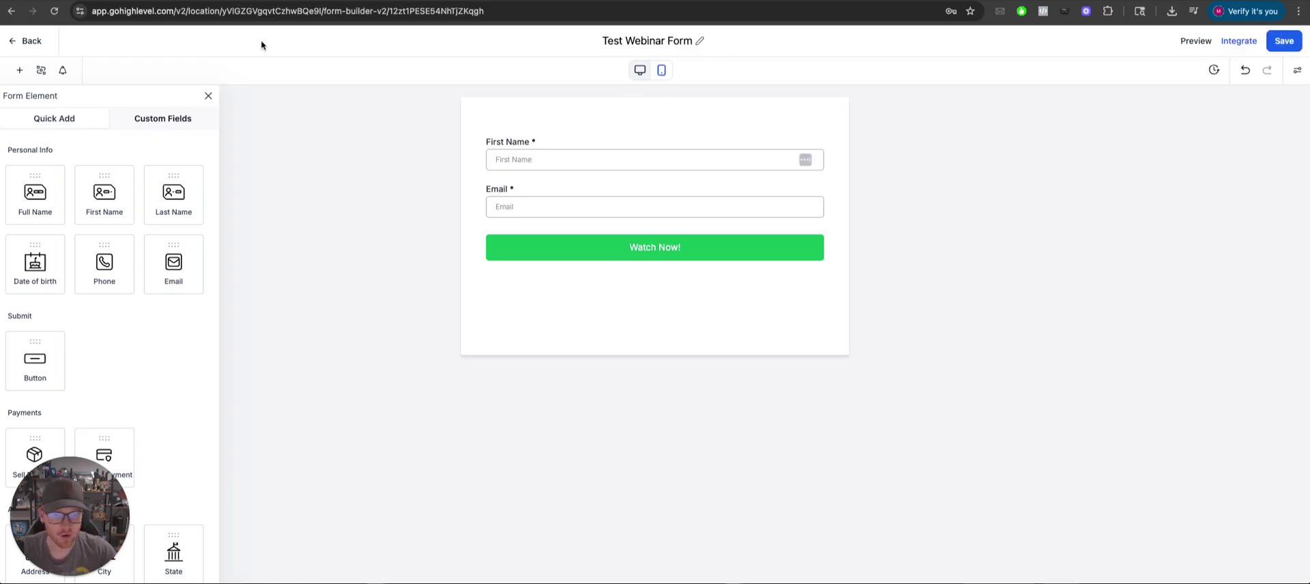
- Return to the funnels list, open Test Webinar Funnel and create the Opt-In page from blank
left_click(28, 43)
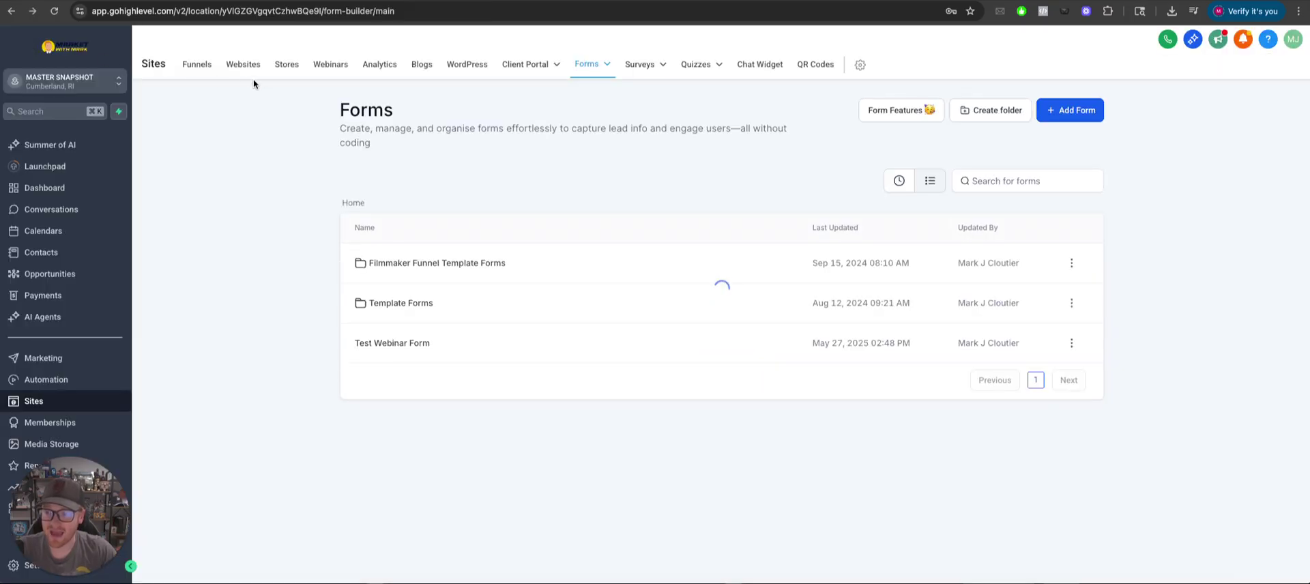
left_click(194, 67)
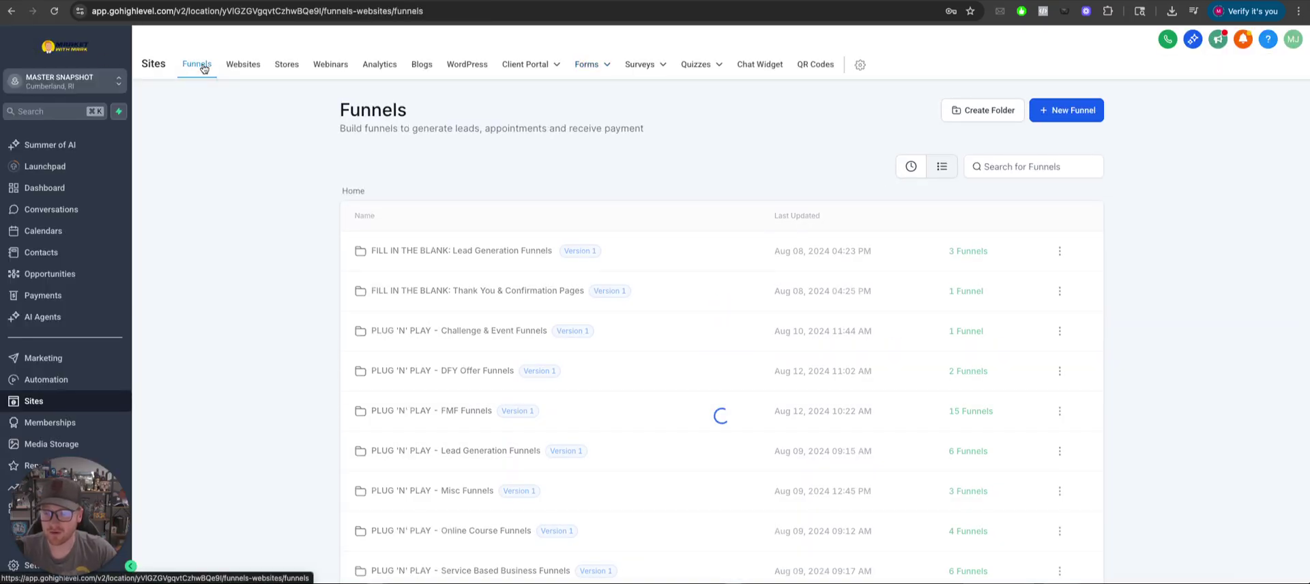
left_click(1010, 168)
type("test")
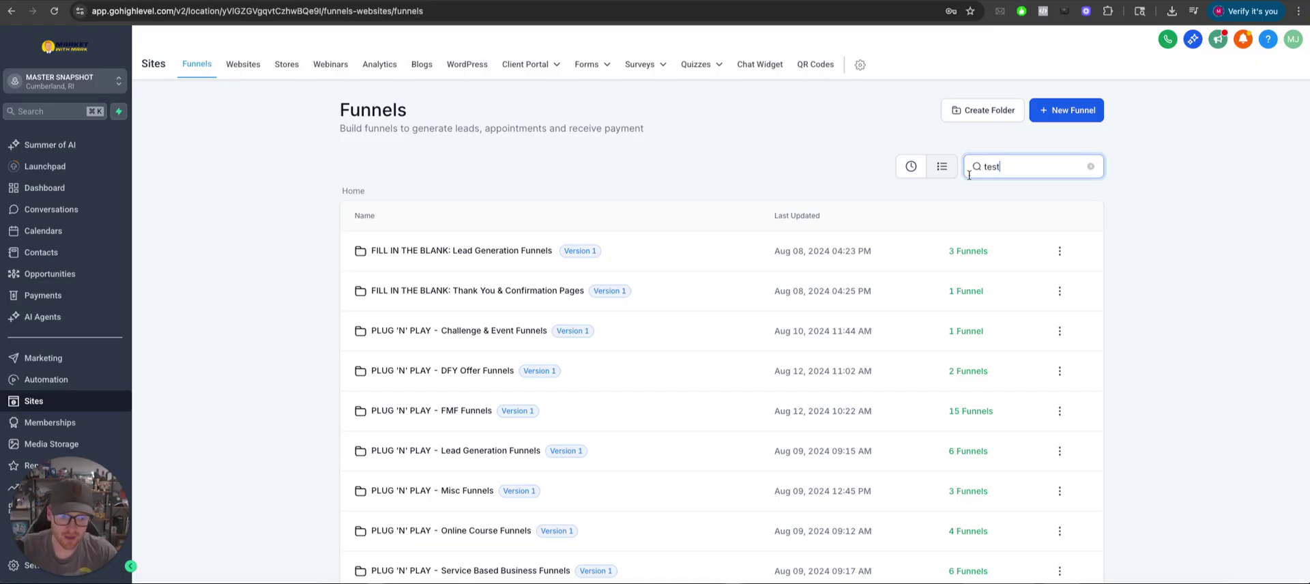
left_click(405, 249)
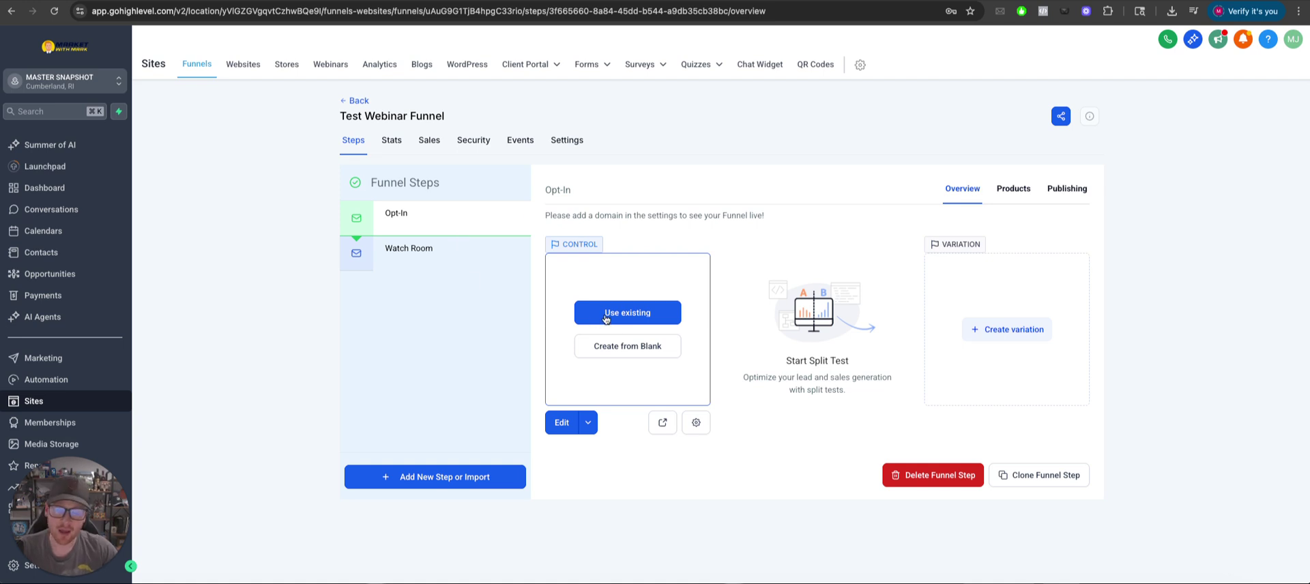
left_click(631, 348)
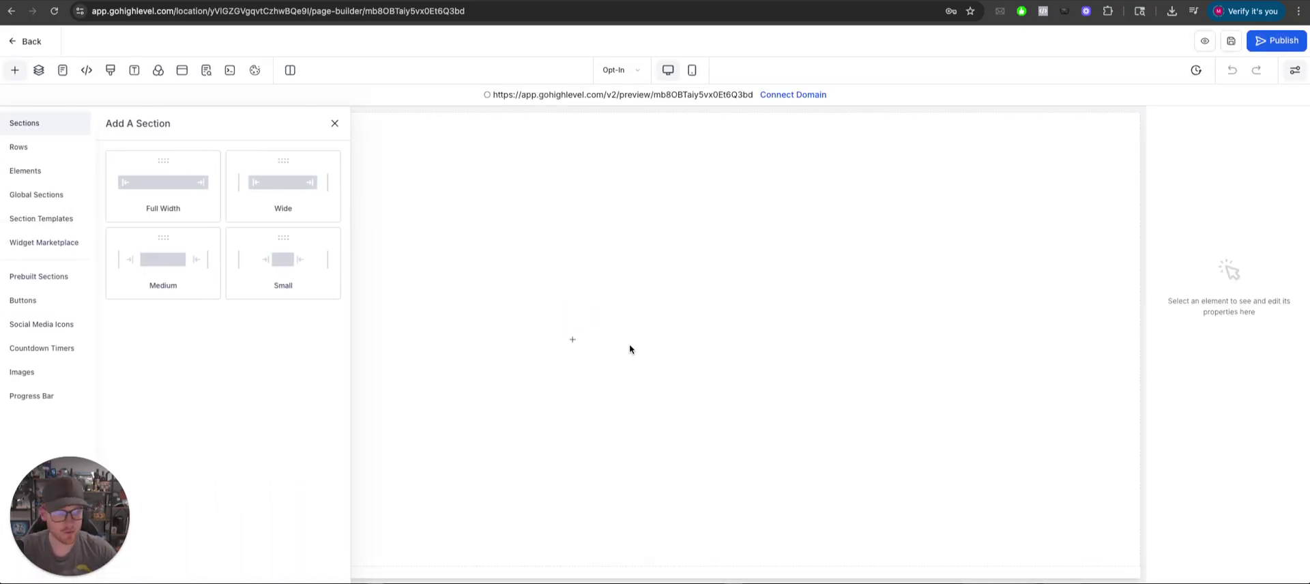
- Add a full-width section with a one-column row to the Opt-In page
left_click_drag(166, 214, 689, 176)
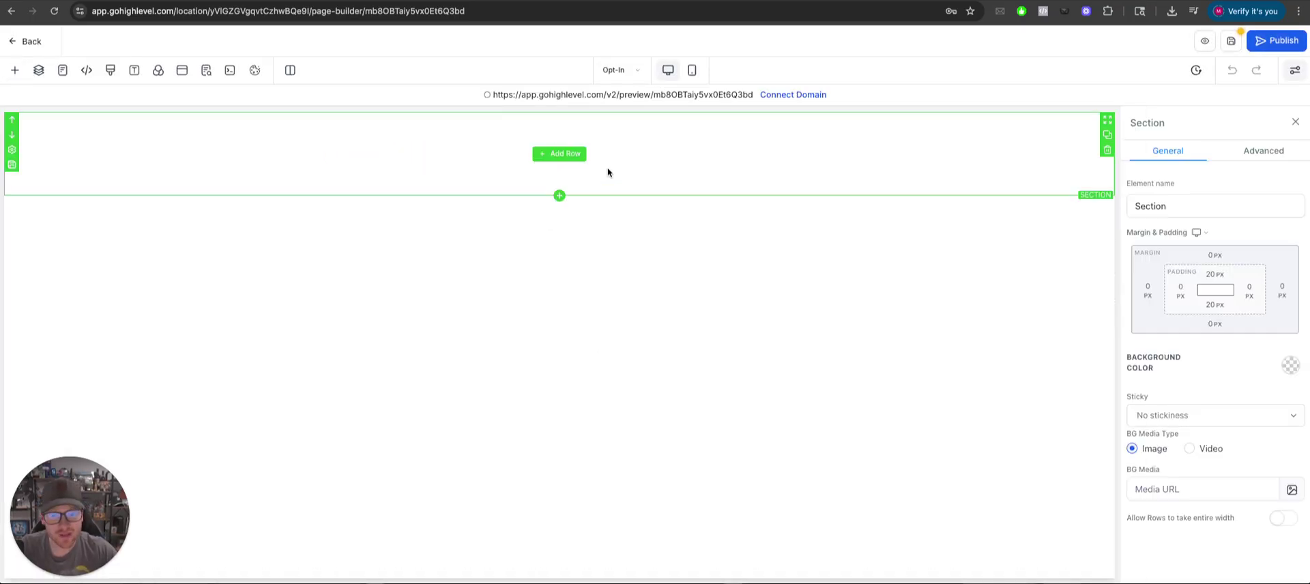
left_click(175, 185)
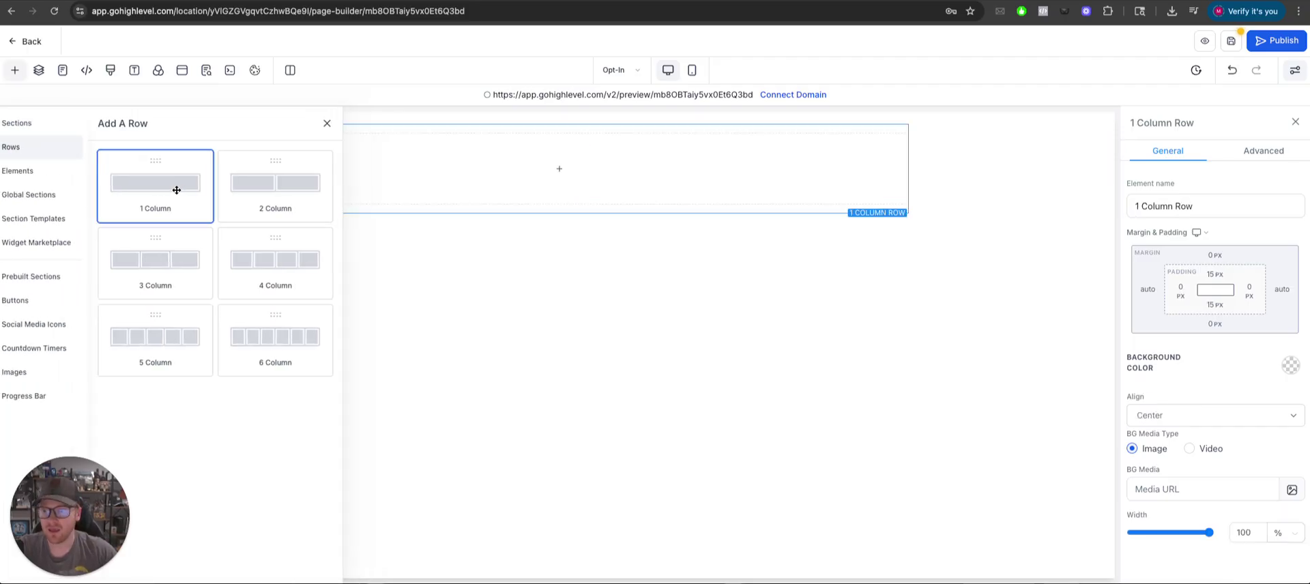
left_click(15, 70)
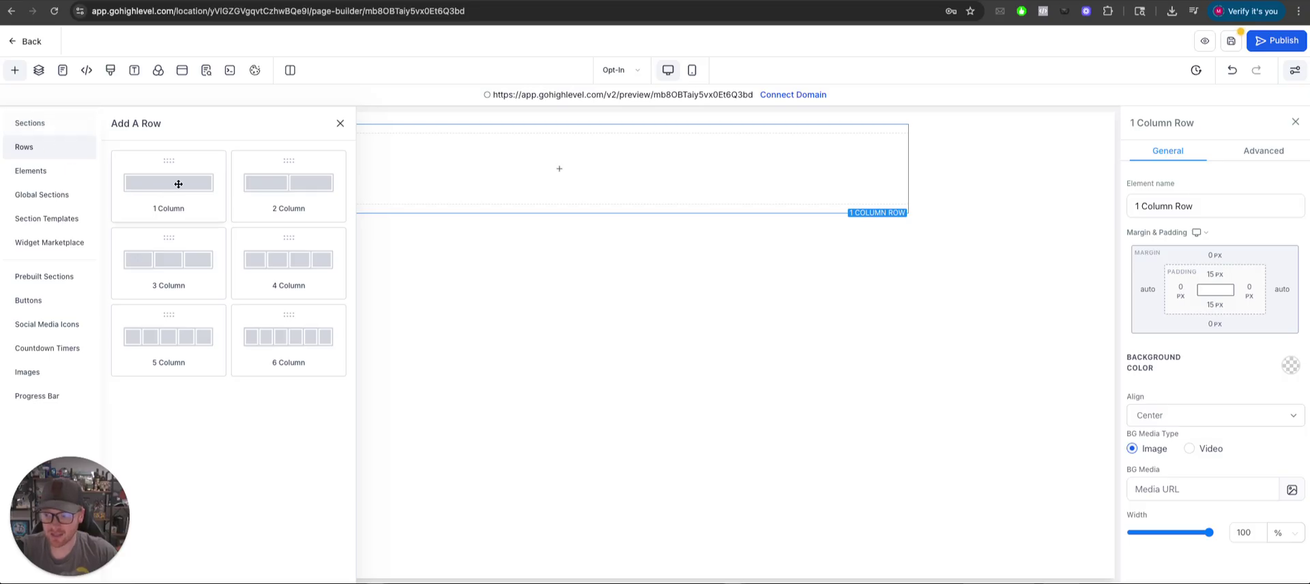
- Add a Headline element to the Opt-In page's column, keeping its default text
left_click(601, 176)
left_click(573, 168)
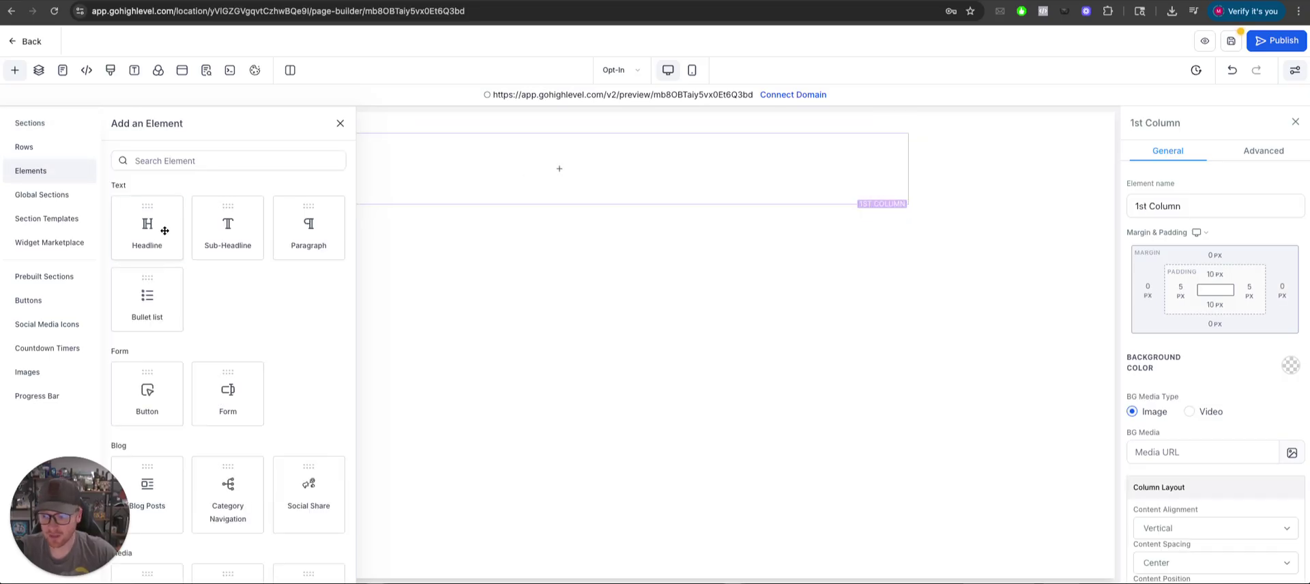
left_click_drag(161, 228, 645, 178)
left_click(627, 151)
triple_click(628, 151)
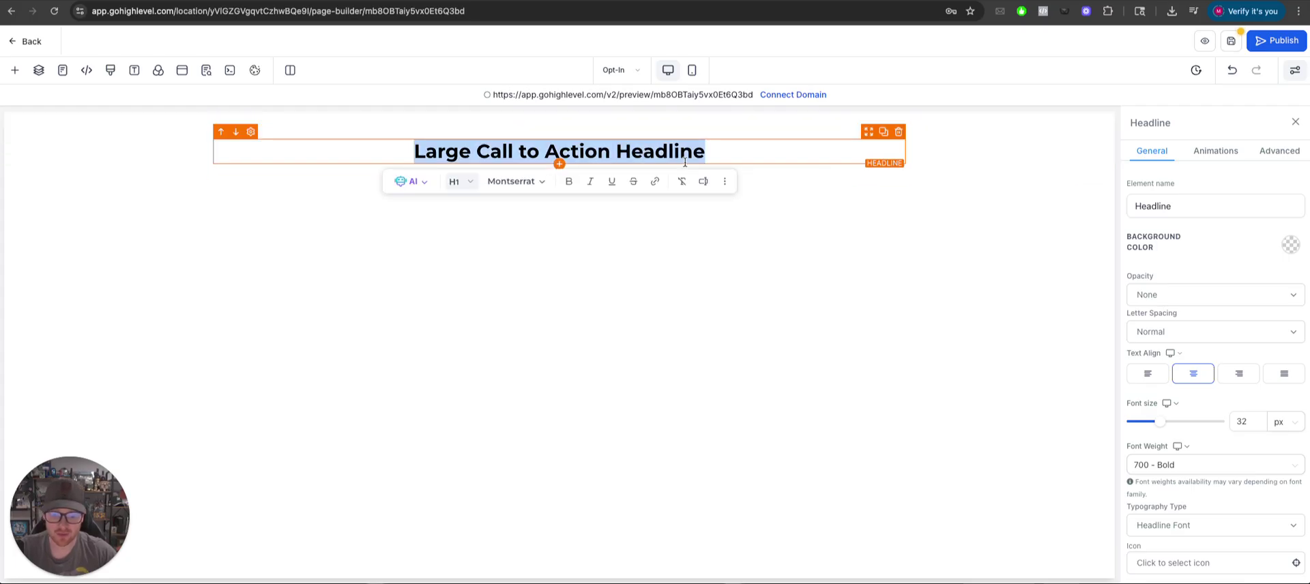
left_click(729, 210)
- Add a Form element below the headline and assign Test Webinar Form to it
left_click(564, 166)
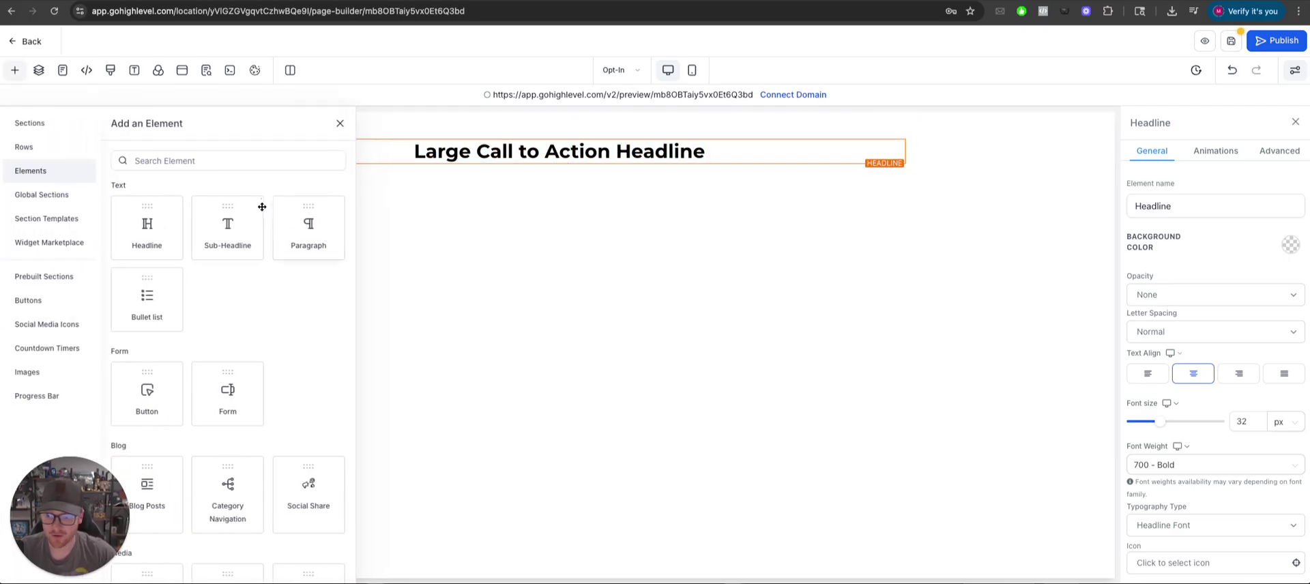
left_click(211, 160)
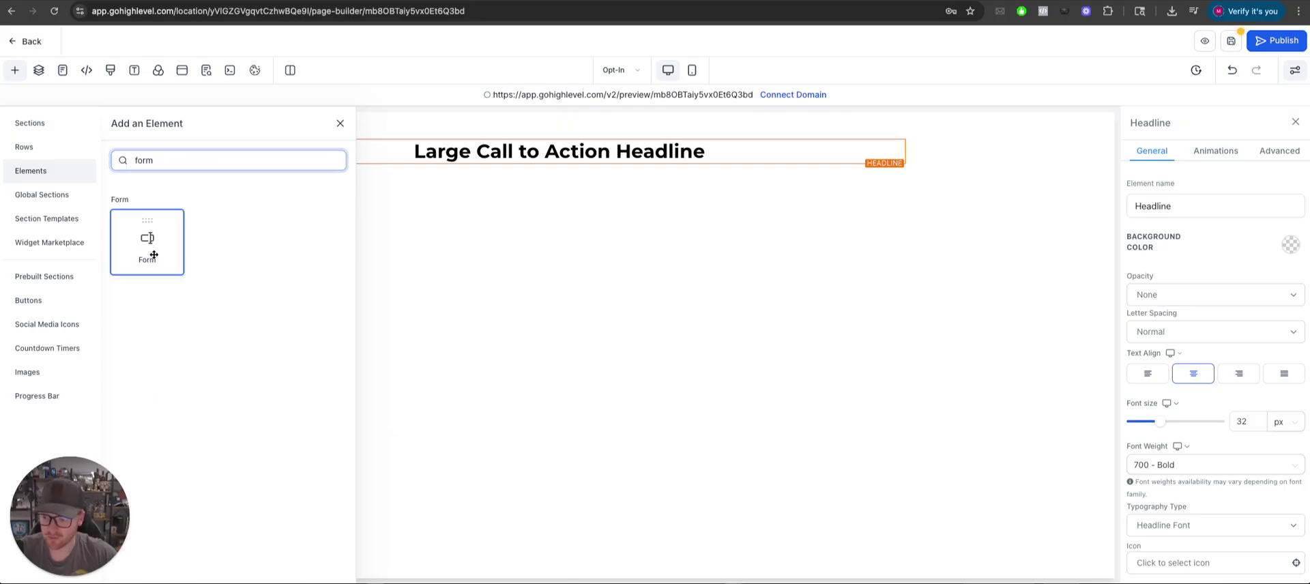
left_click_drag(146, 254, 502, 202)
left_click(569, 257)
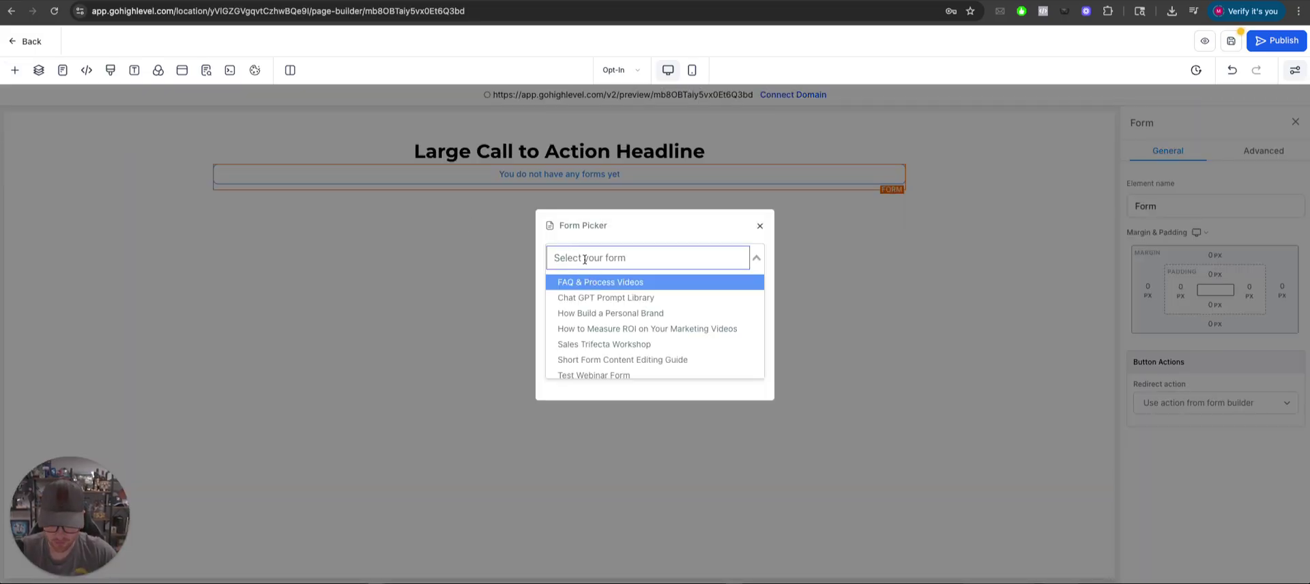
type("test")
left_click(593, 282)
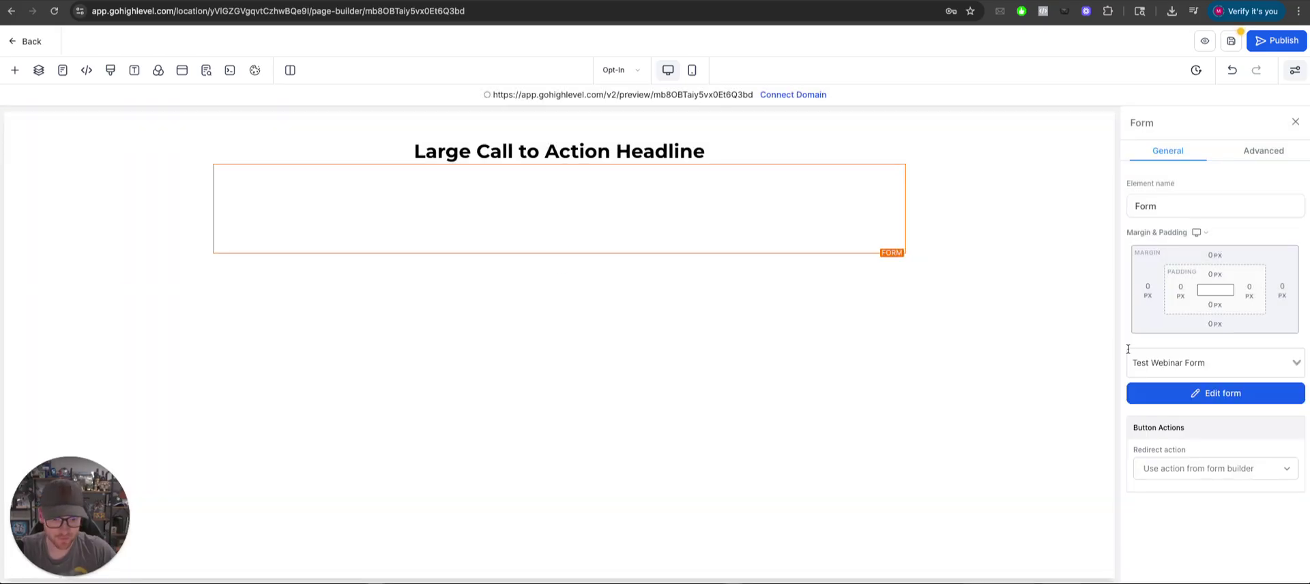
- Set the form element's top margin to 12 px
left_click(1215, 255)
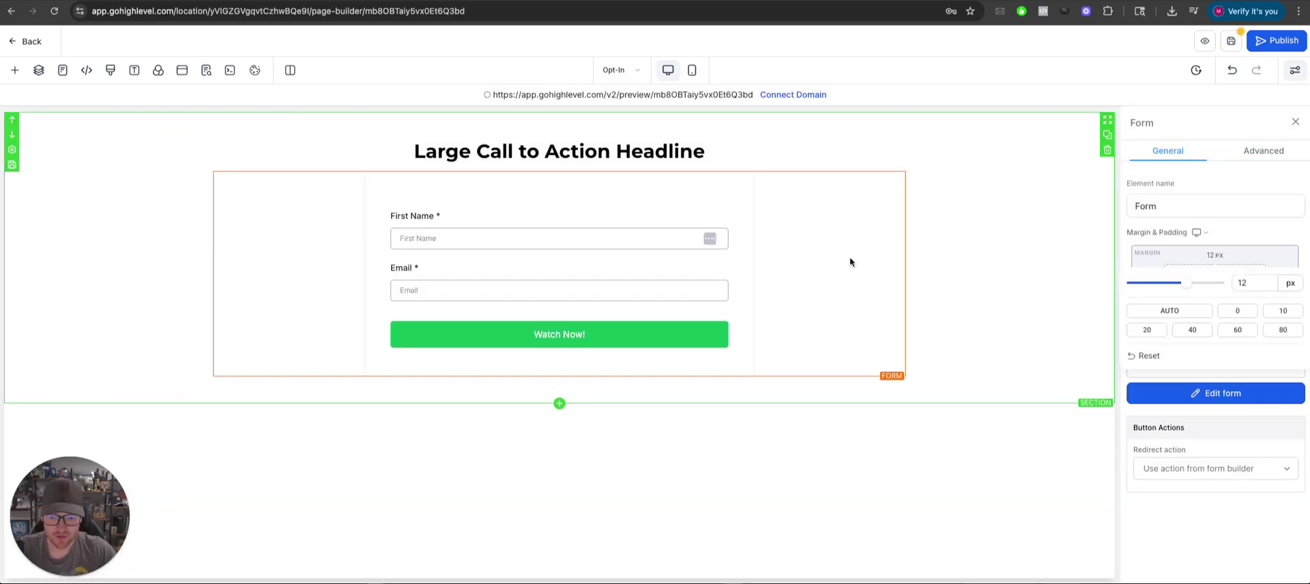
left_click(562, 260)
left_click(1026, 330)
- Set the form's redirect action to Go to Next step and check the funnel's page order
left_click(622, 281)
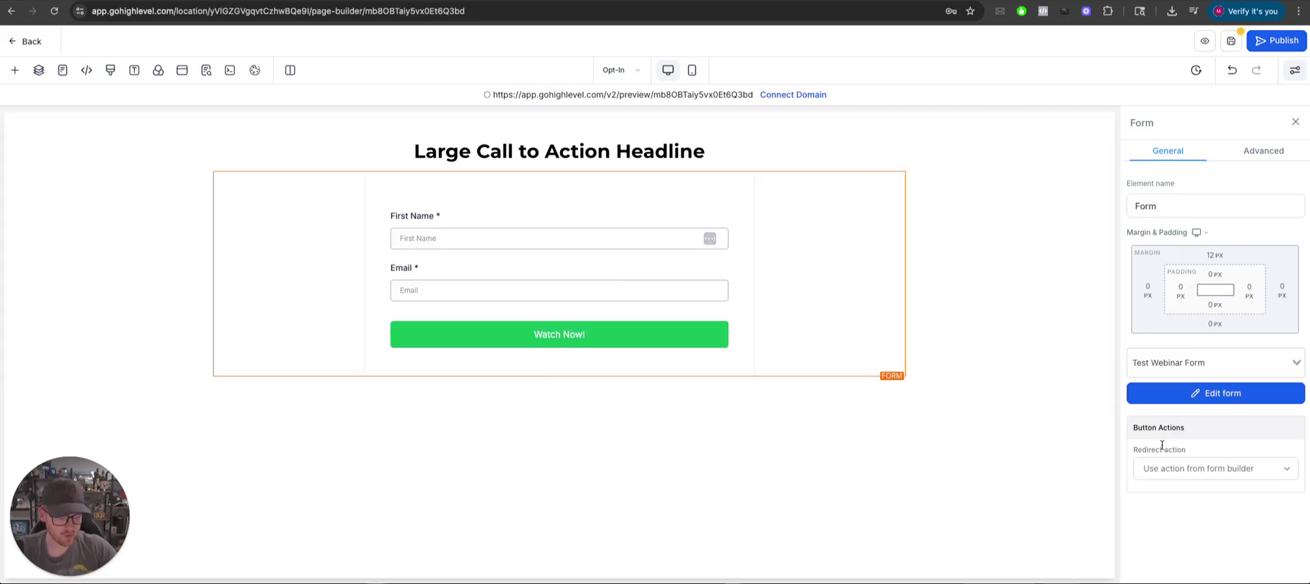
left_click(1169, 468)
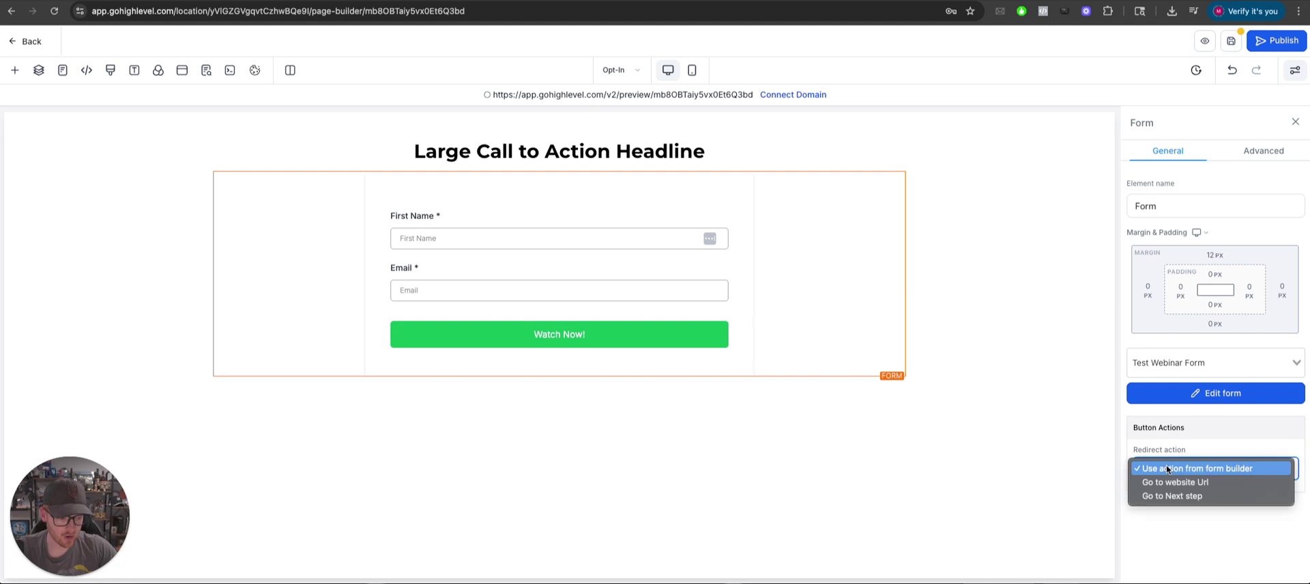
left_click(1189, 494)
left_click(626, 71)
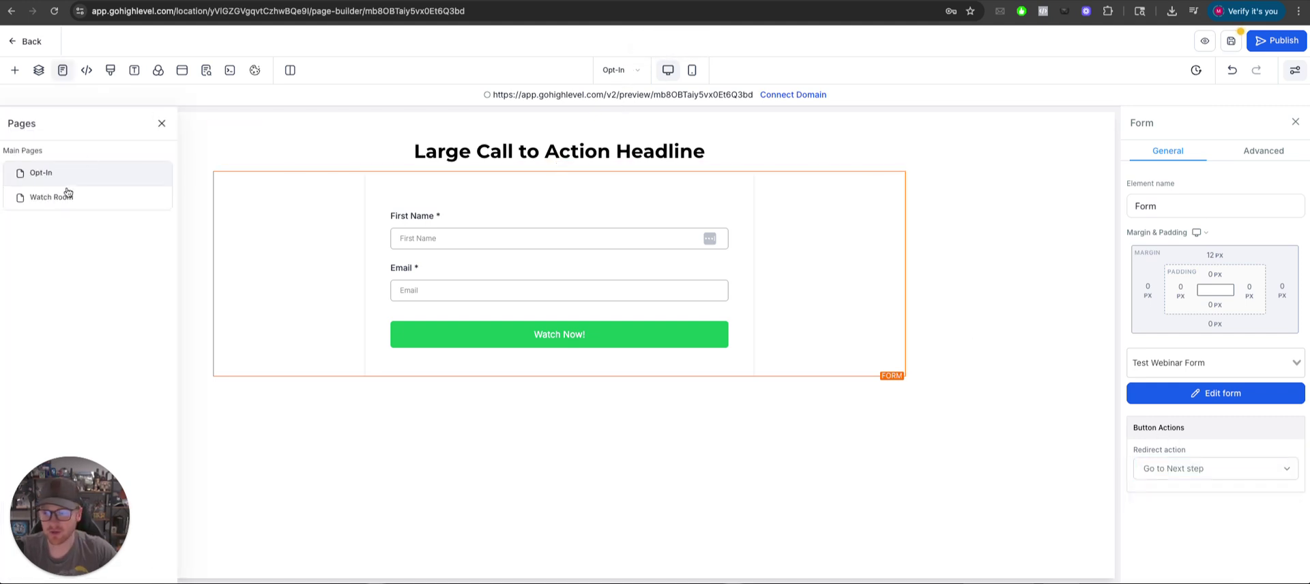
left_click(162, 122)
left_click(1054, 161)
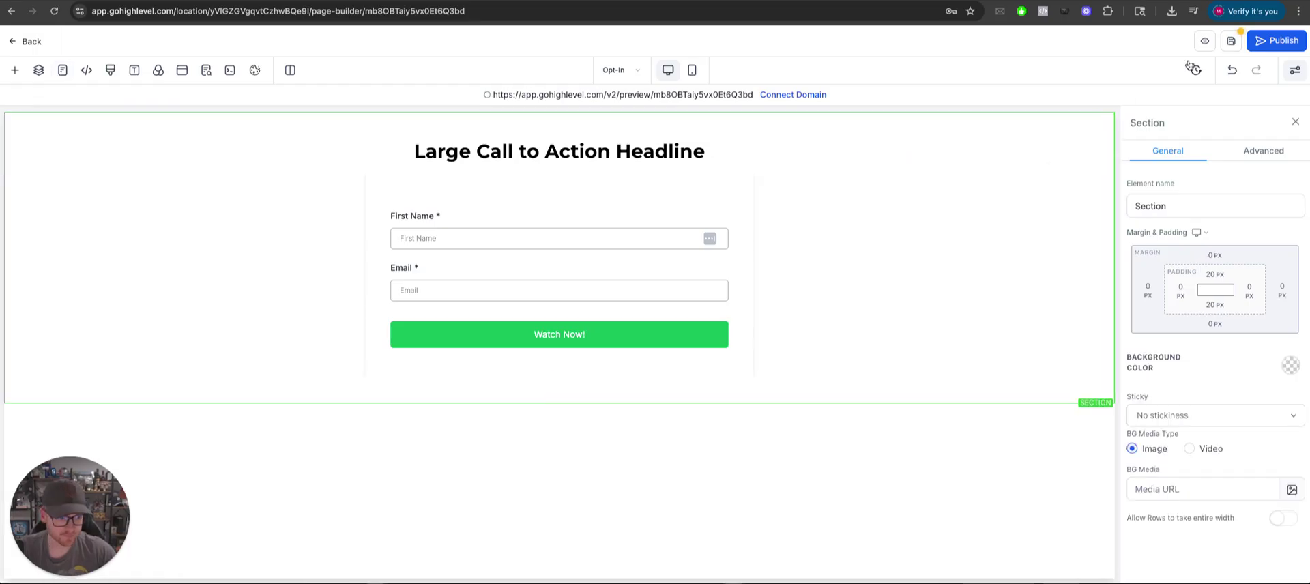
- Save the Opt-In page and switch to editing the Watch Room page
left_click(206, 69)
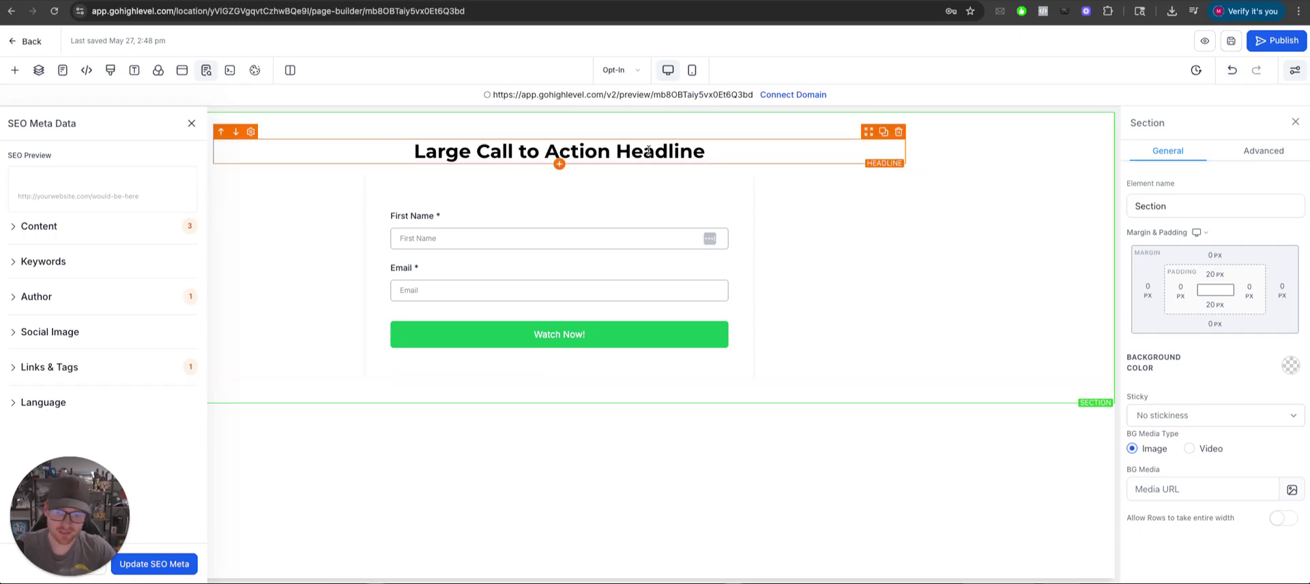
left_click(191, 126)
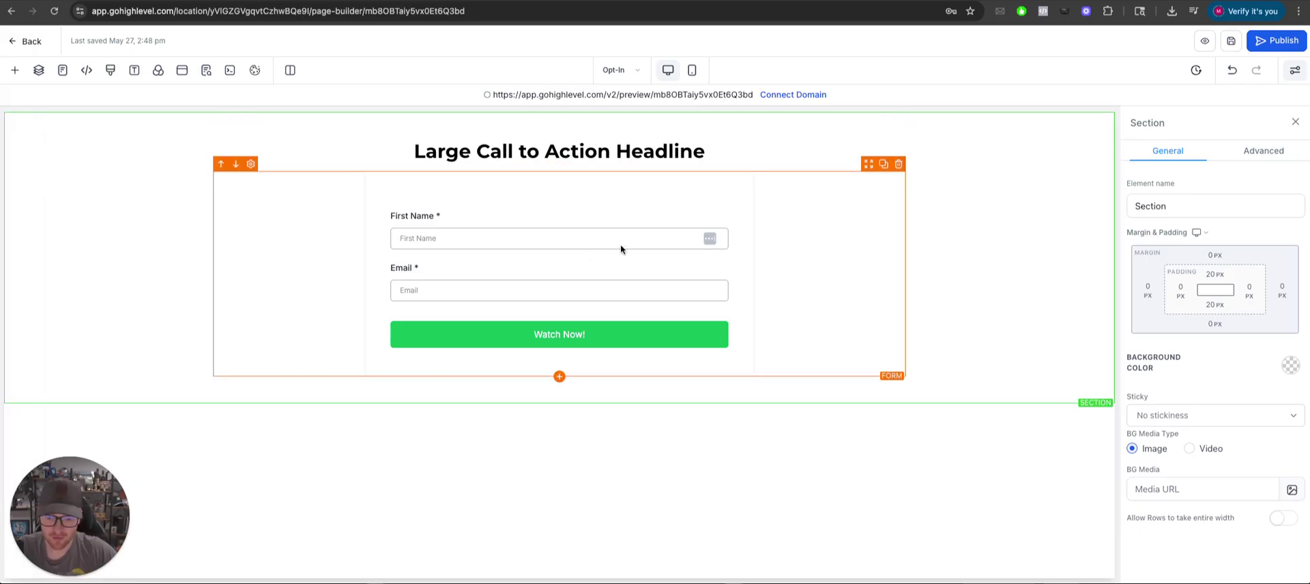
left_click(614, 70)
left_click(69, 197)
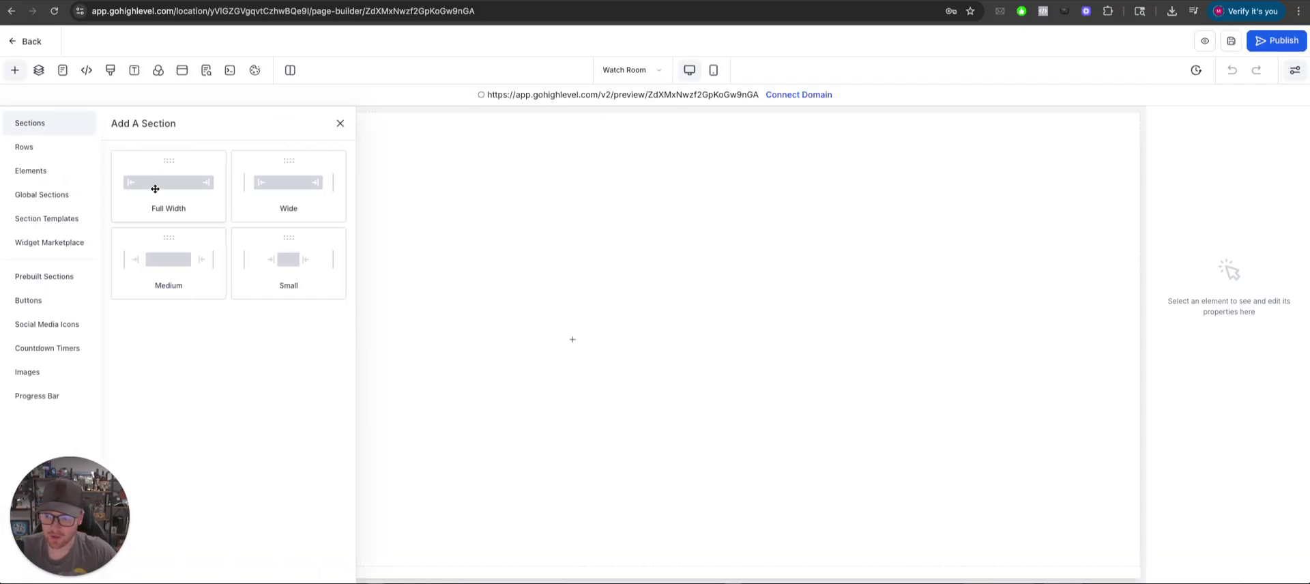
- Add a full-width section with a one-column row containing a Video element to the Watch Room page
left_click_drag(155, 189, 565, 188)
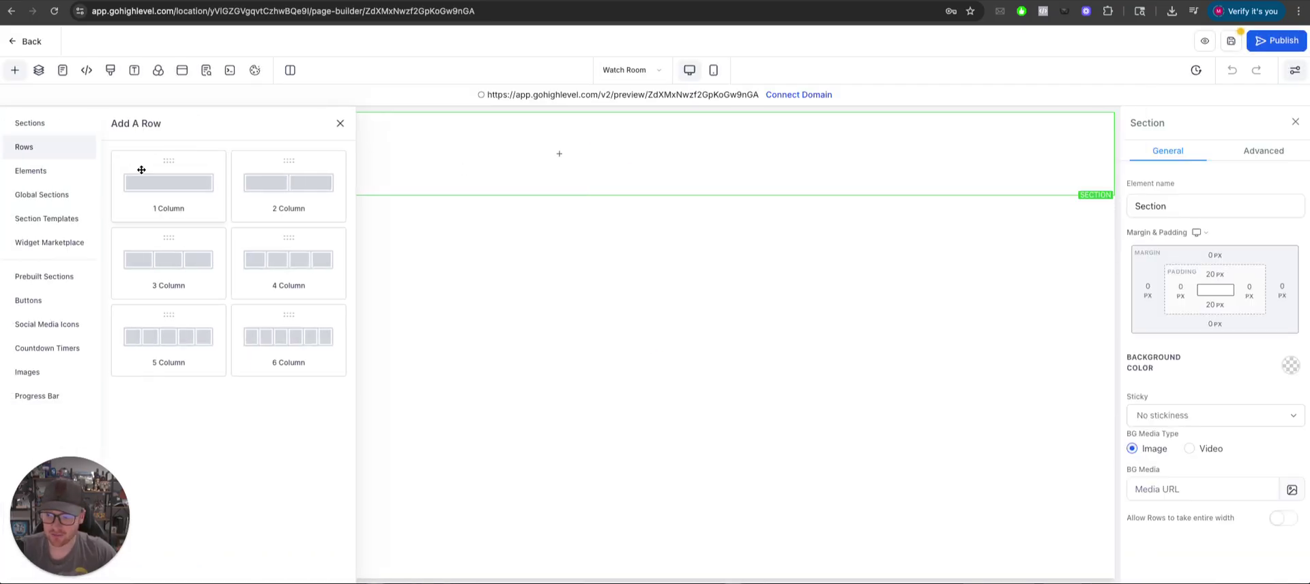
left_click_drag(141, 169, 542, 181)
left_click(549, 172)
left_click(175, 161)
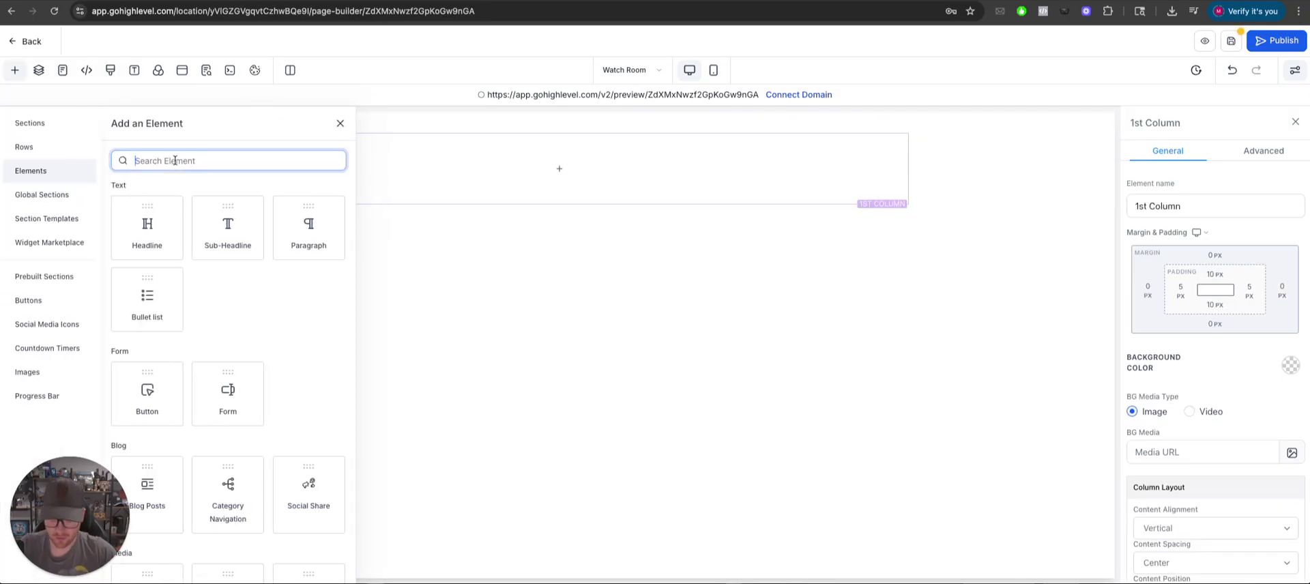
type("video")
left_click(146, 232)
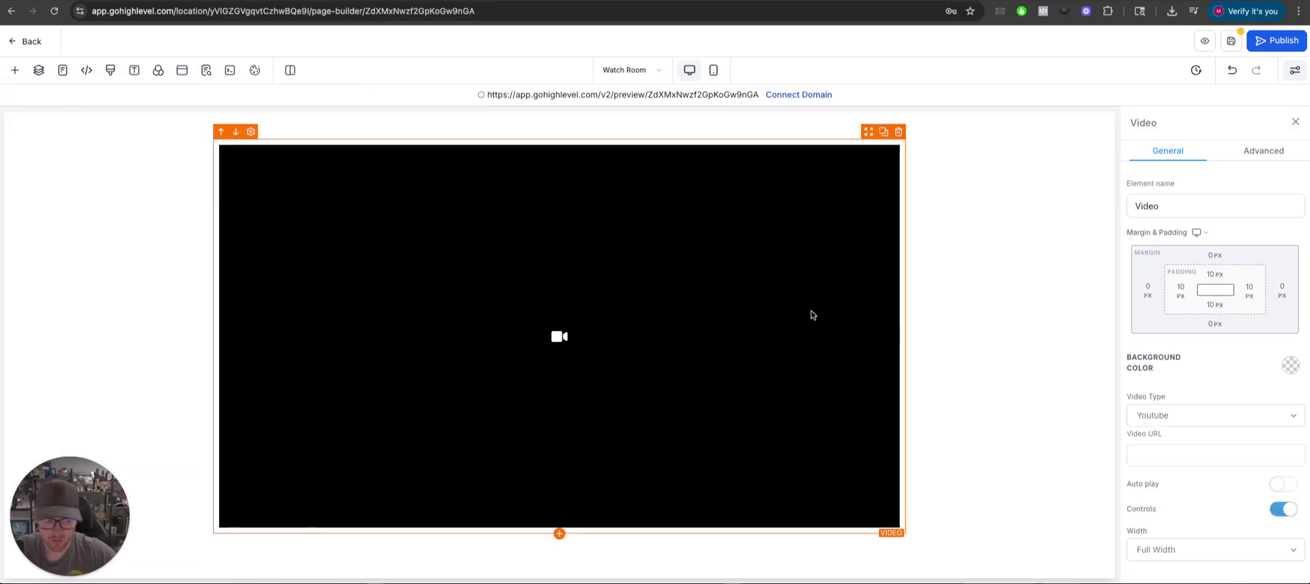
- Set the Watch Room video's type to Hosted Video and review its playback controls
left_click(1181, 417)
left_click(1162, 479)
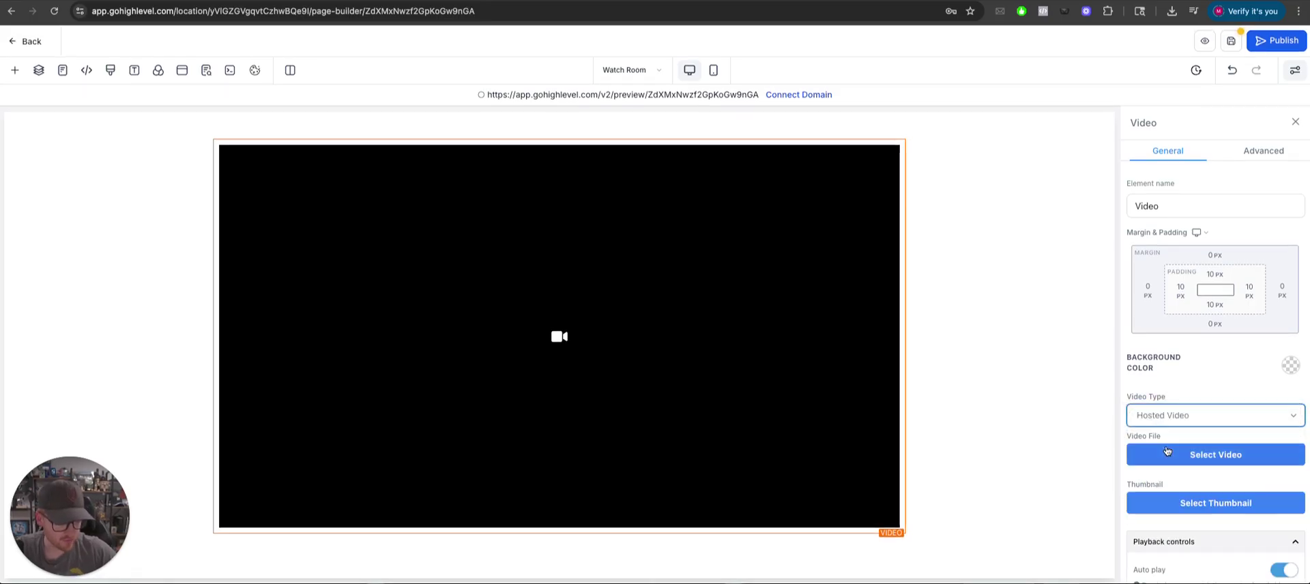
scroll(1167, 451, "down", 3)
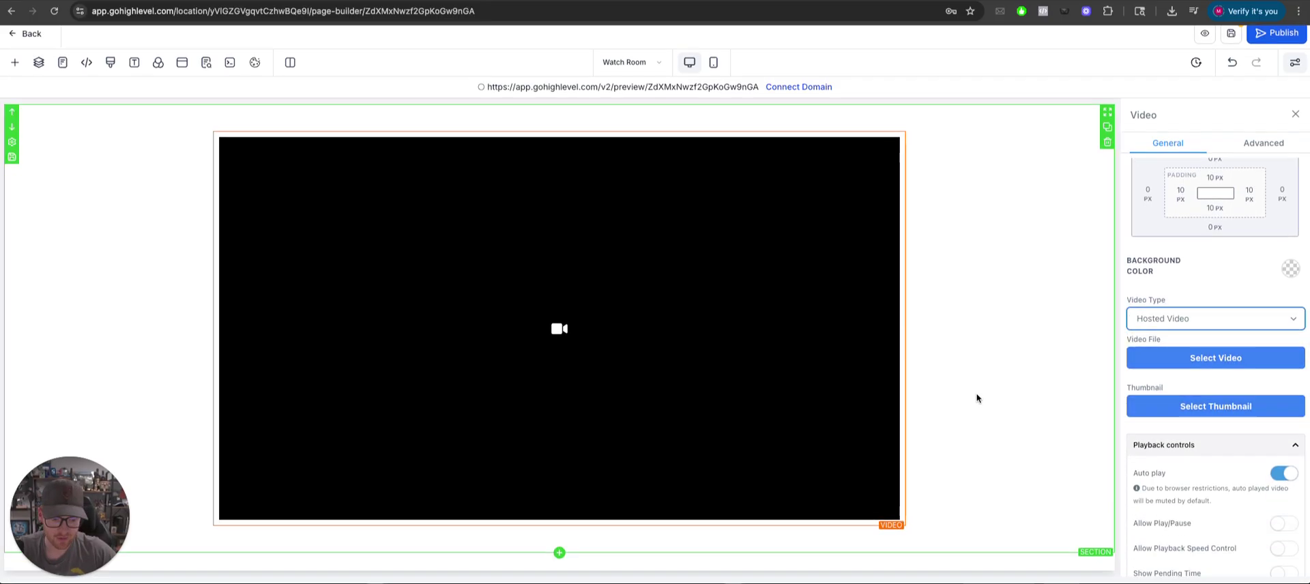
- Add a Button element directly below the Watch Room video and check the available link actions for it
left_click(559, 532)
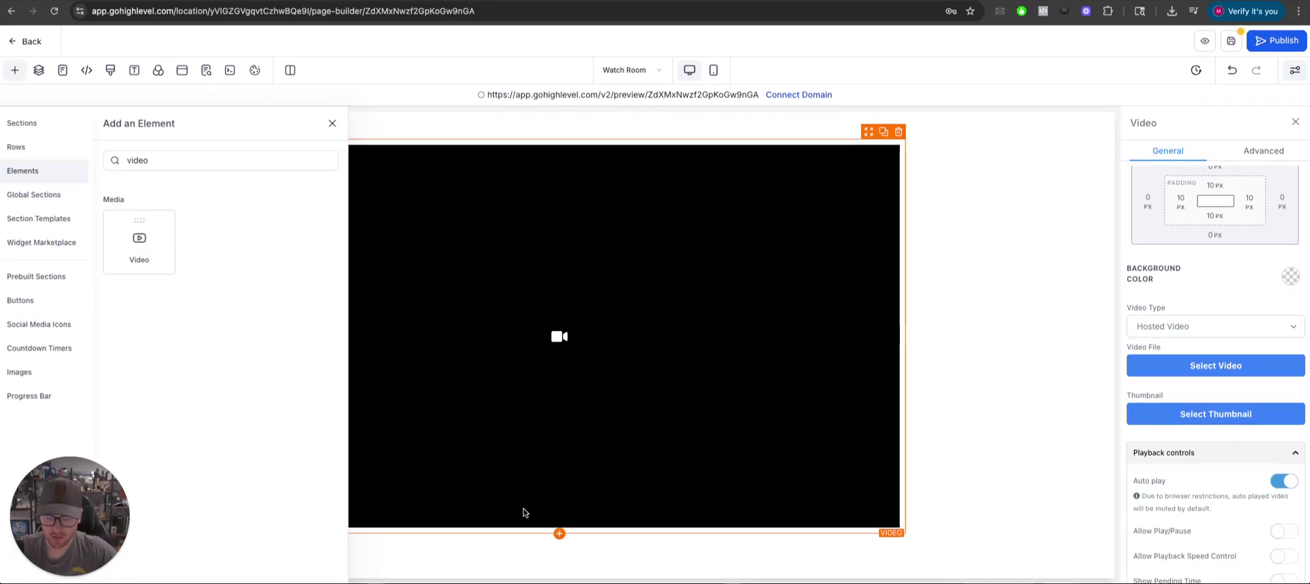
double_click(158, 159)
type("but")
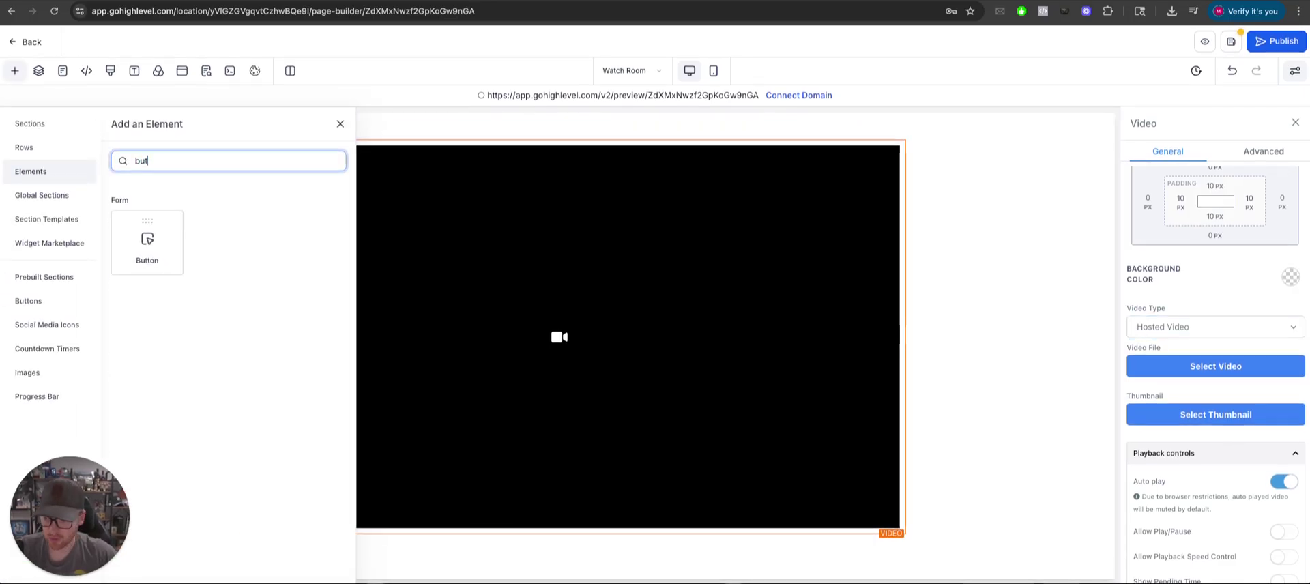
left_click(146, 242)
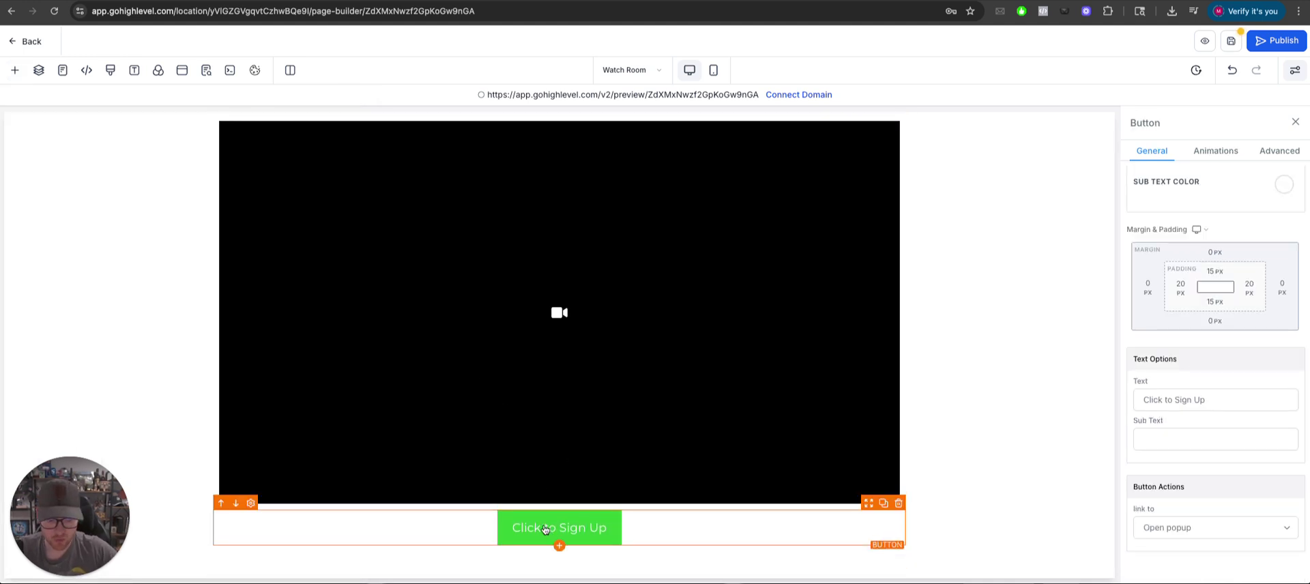
left_click(1213, 527)
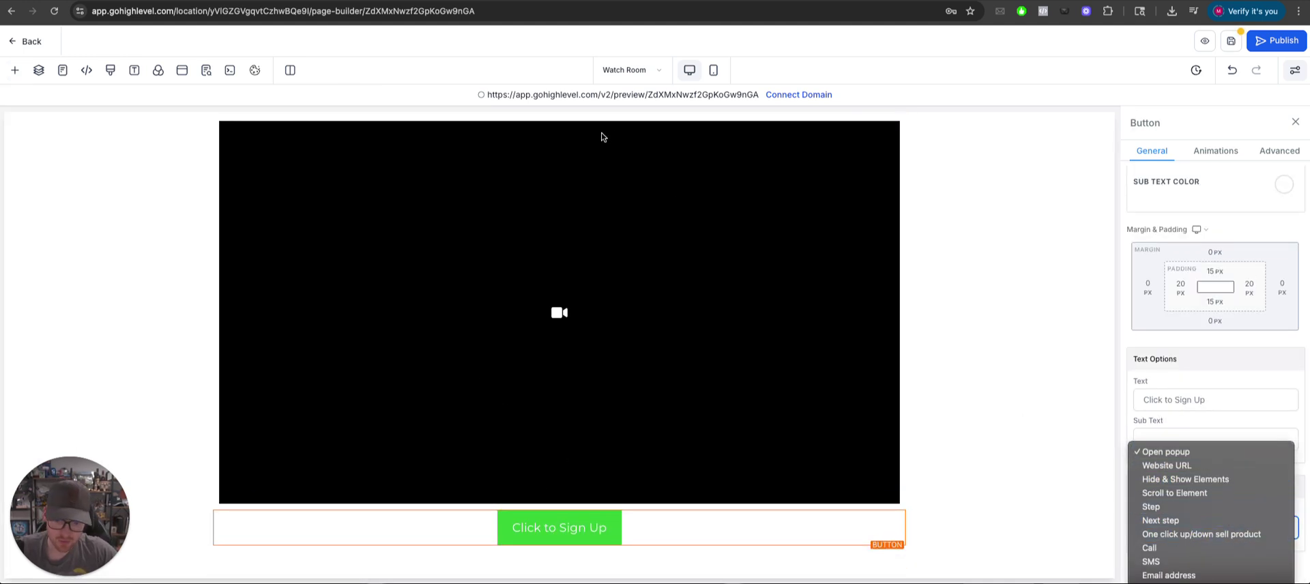
left_click(1296, 120)
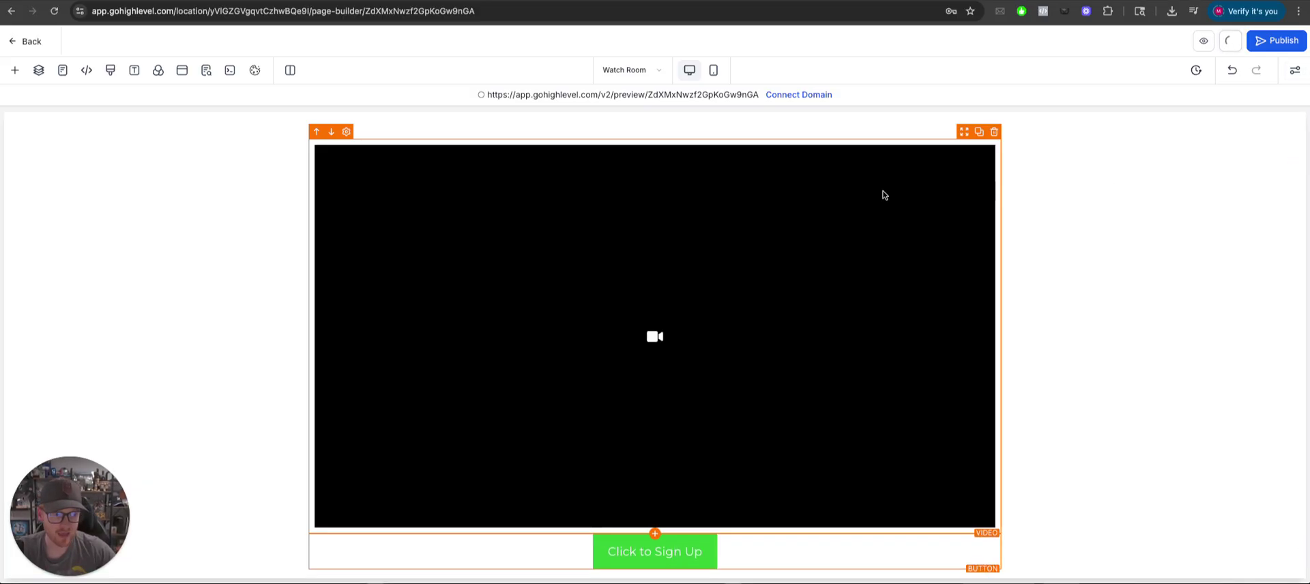
- Save the Watch Room page and return to the funnel overview to check the Watch Room and Opt-In steps
left_click(25, 41)
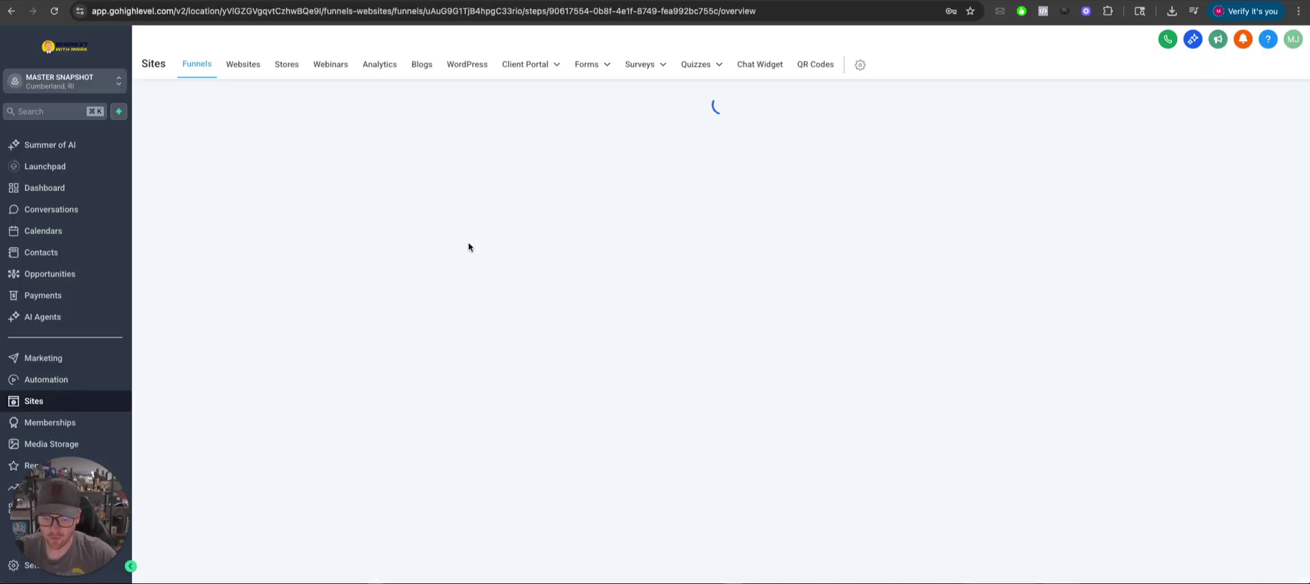
left_click(417, 217)
left_click(452, 263)
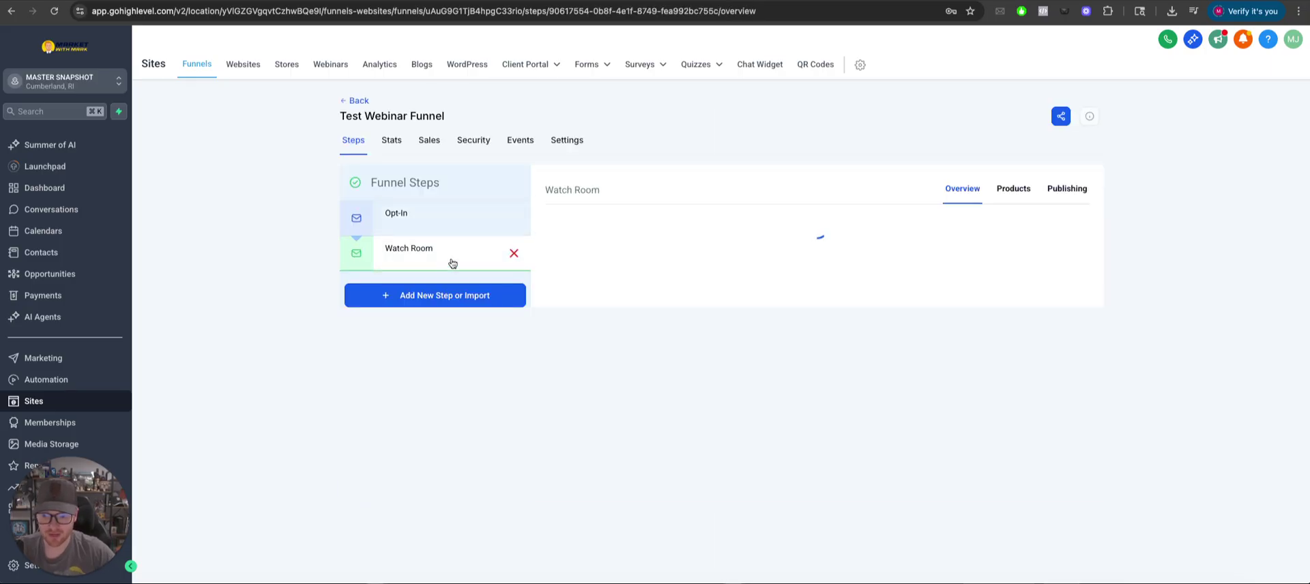
left_click(415, 219)
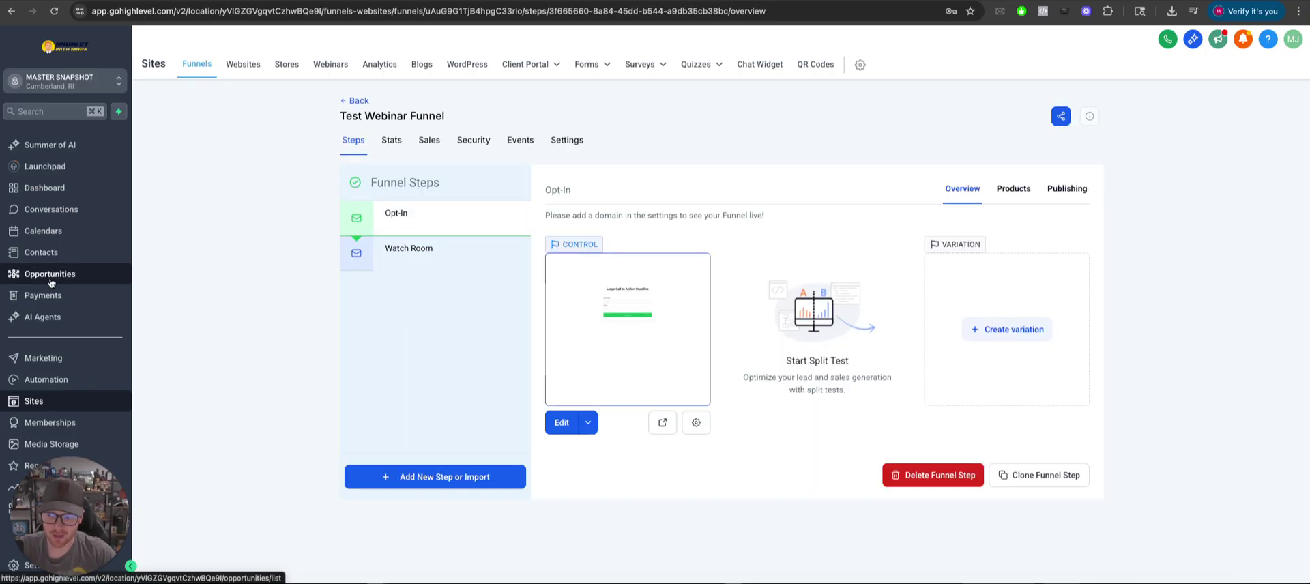
- Create a new automation workflow from scratch
left_click(46, 380)
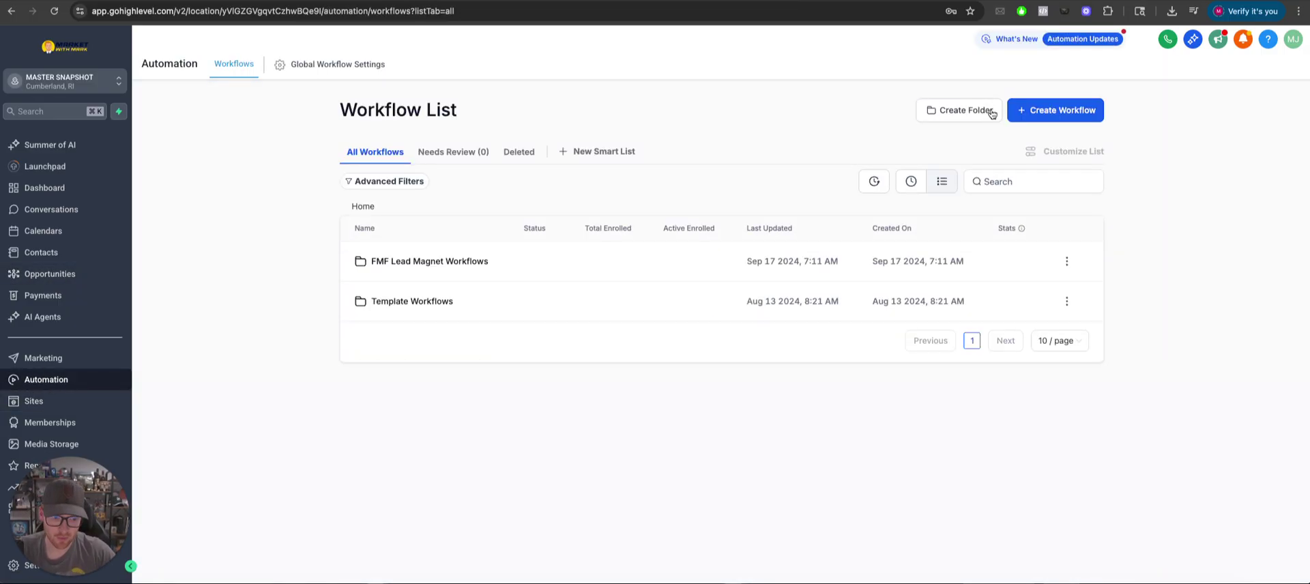
left_click(1047, 114)
left_click(1021, 140)
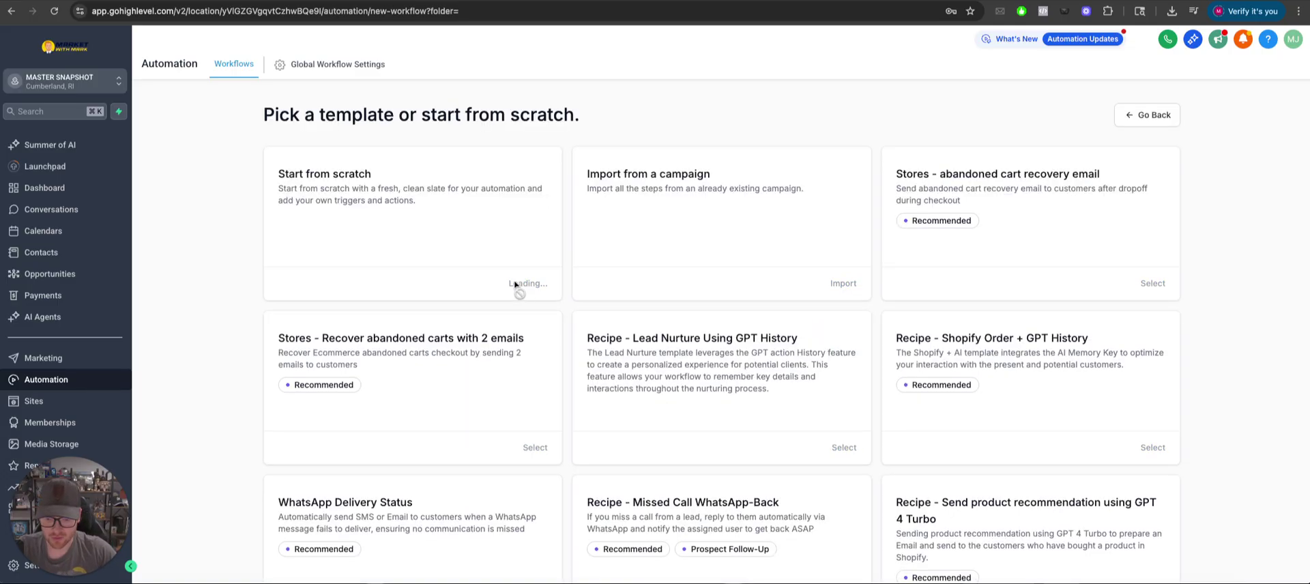
left_click(513, 287)
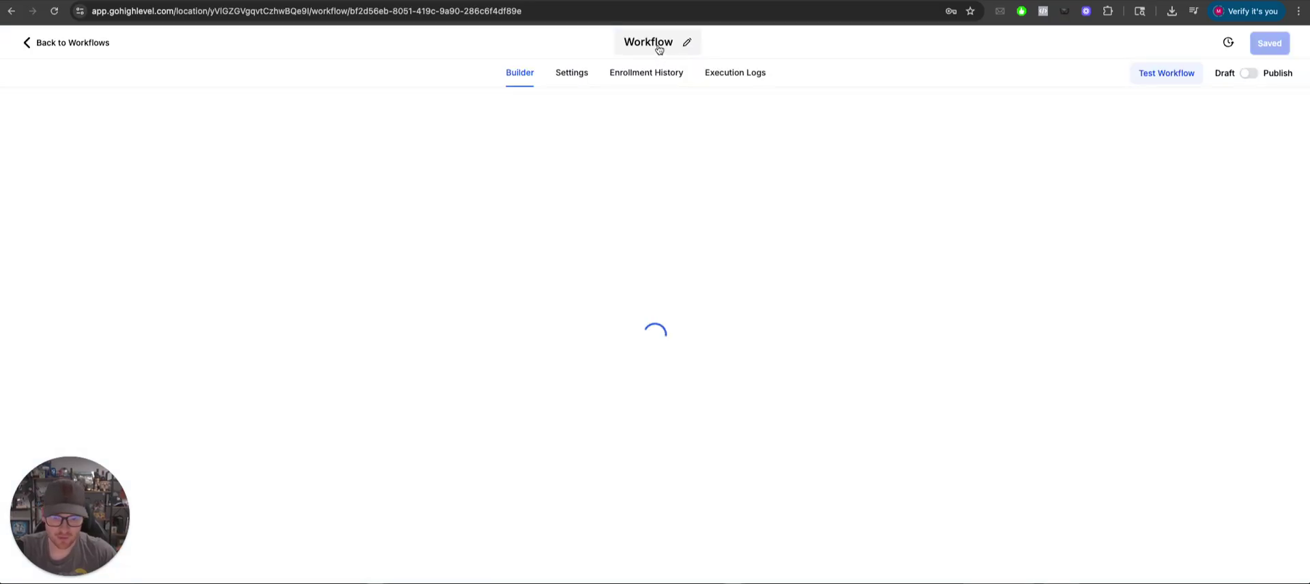
- Name the workflow Test Webinar Workflow
key("super+a")
type("Te")
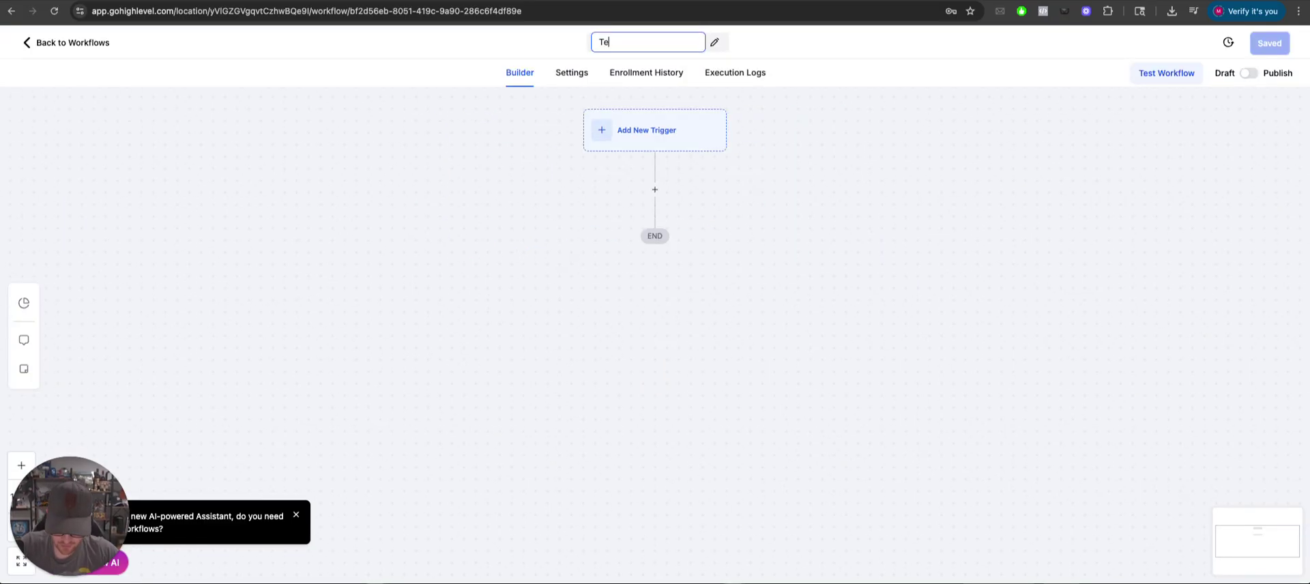
type("st Webinar ")
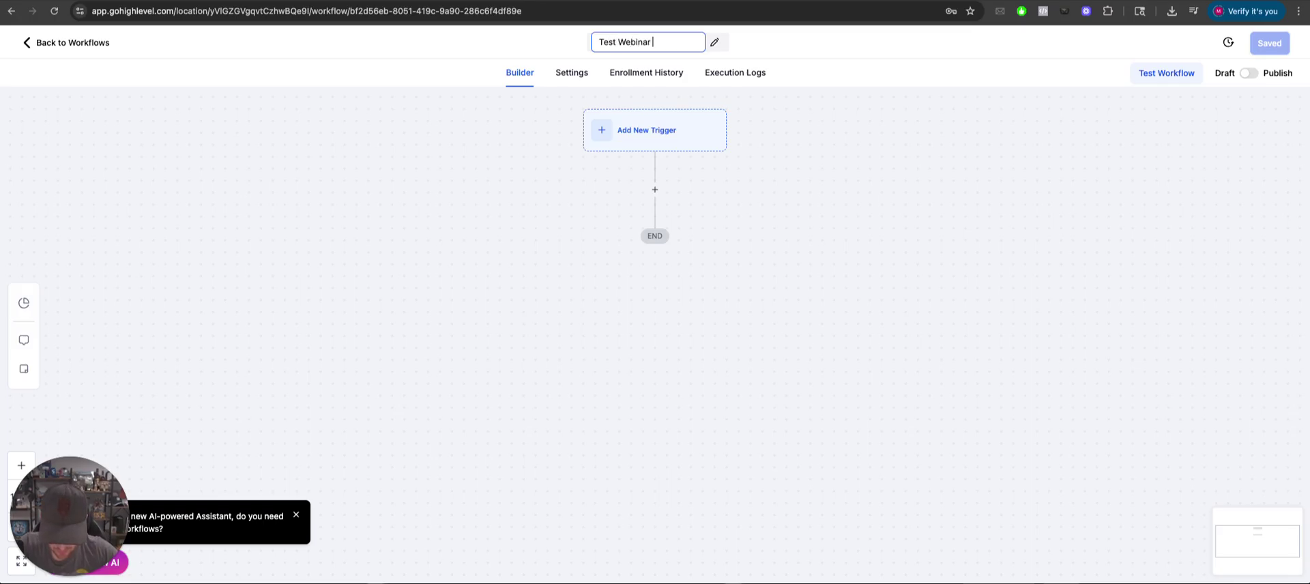
type("Workflow")
key("Return")
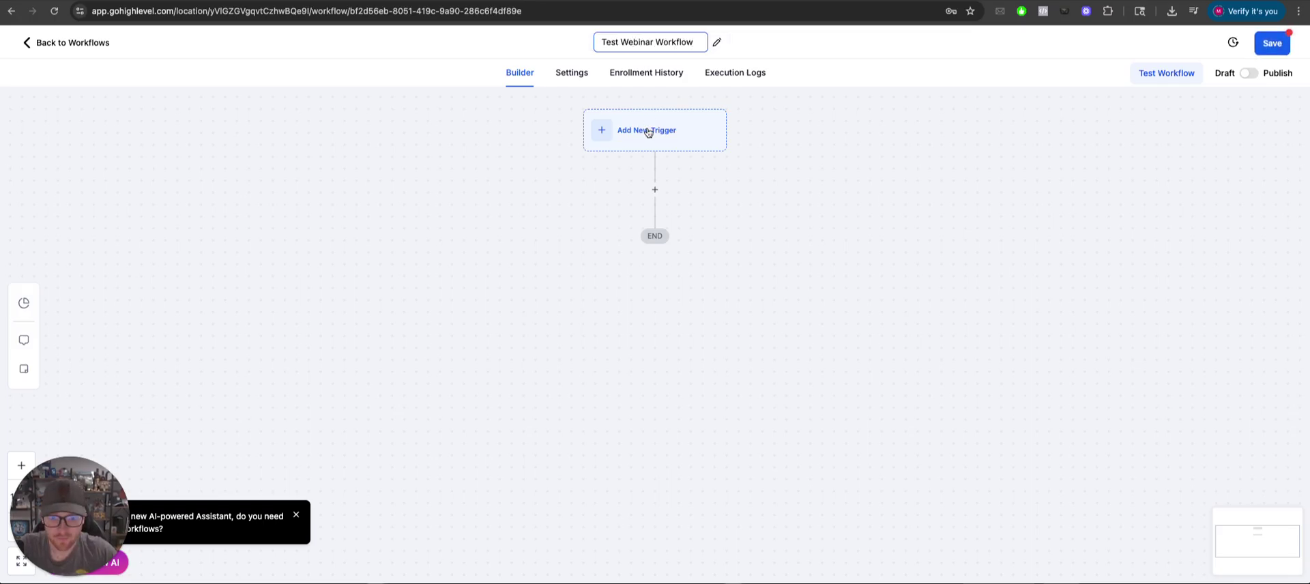
- Add a Form Submitted trigger filtered to Form is Test Webinar Form and save it
left_click(644, 136)
type("form")
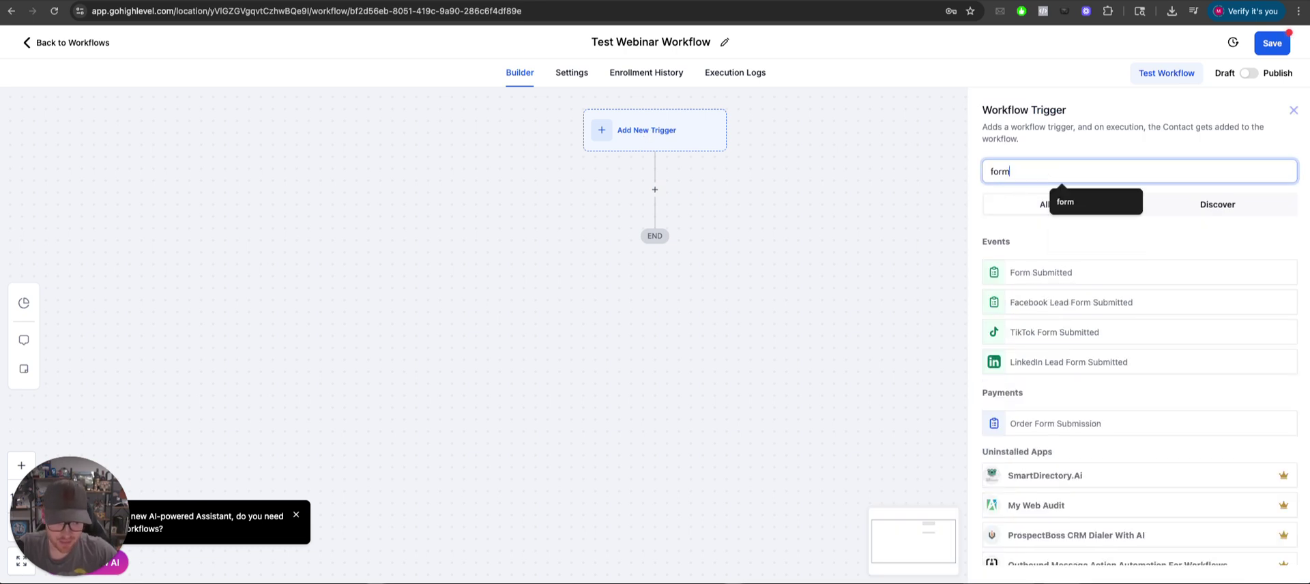
left_click(1024, 273)
left_click(825, 285)
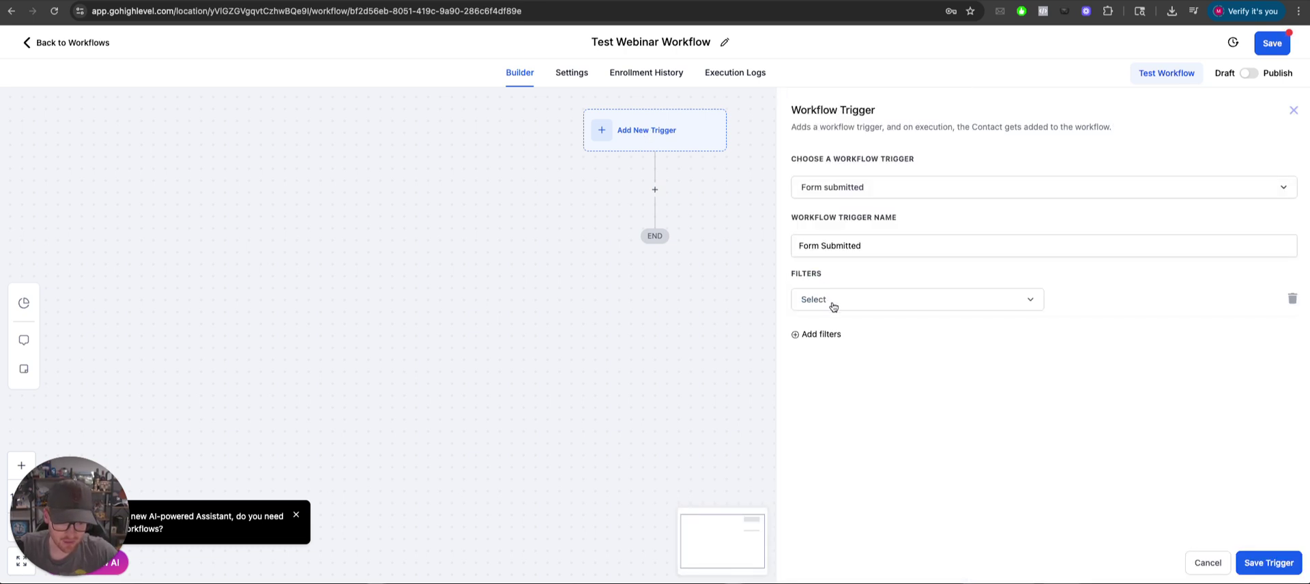
left_click(834, 301)
left_click(833, 380)
left_click(1146, 296)
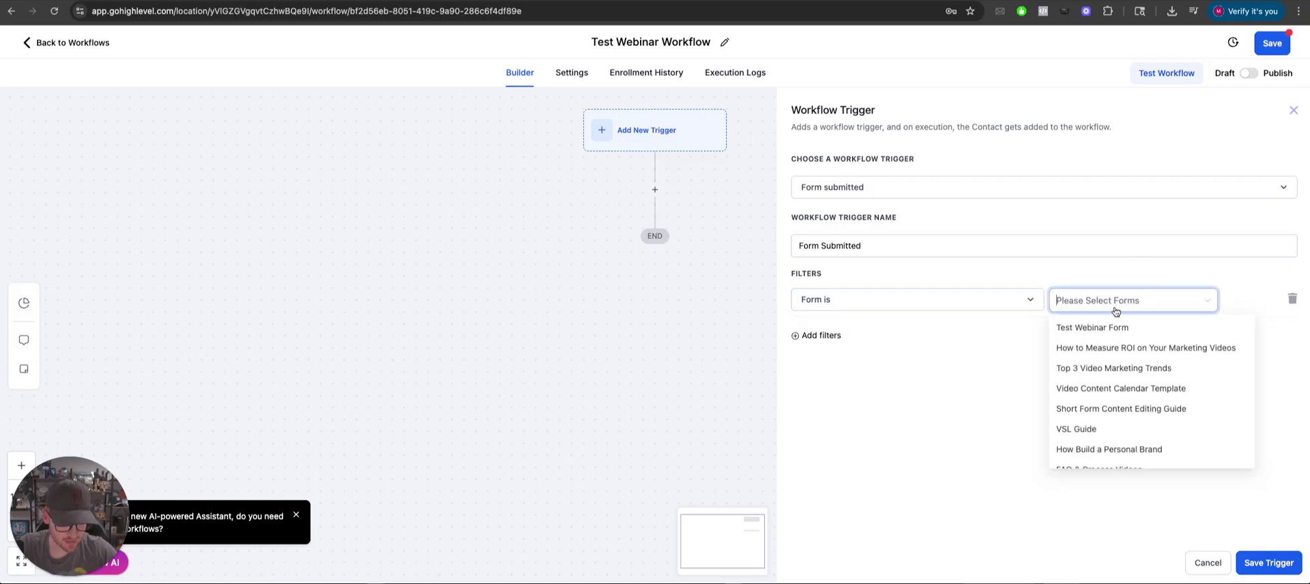
left_click(1098, 328)
left_click(1270, 563)
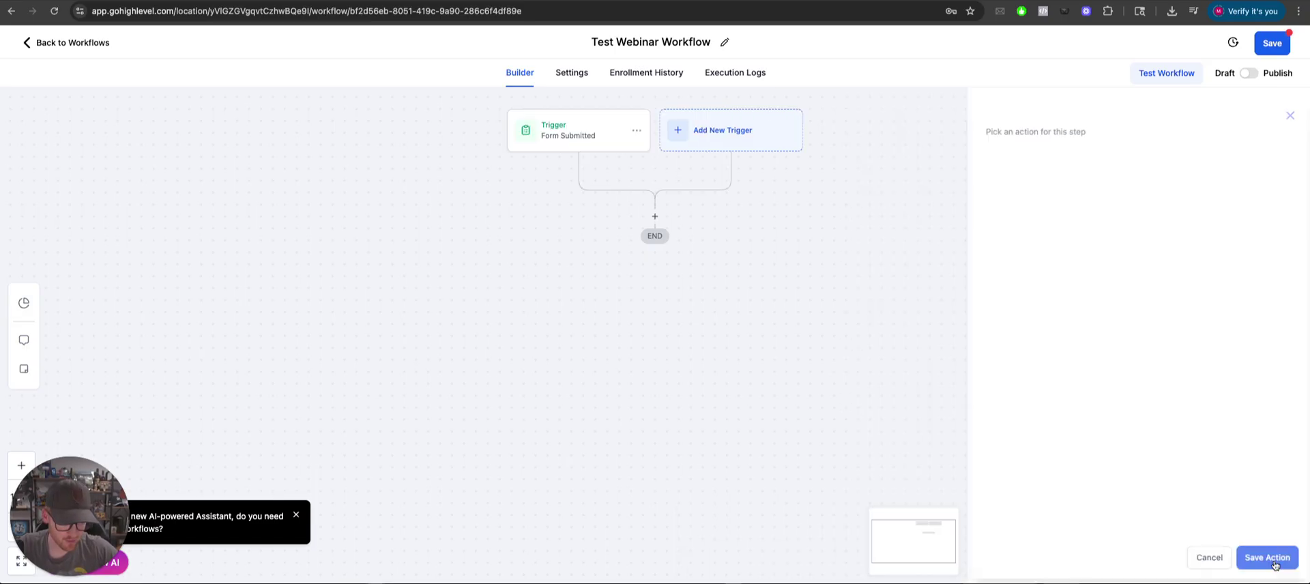
- Start an Add Contact Tag action after the trigger and look through the existing tags
left_click(655, 209)
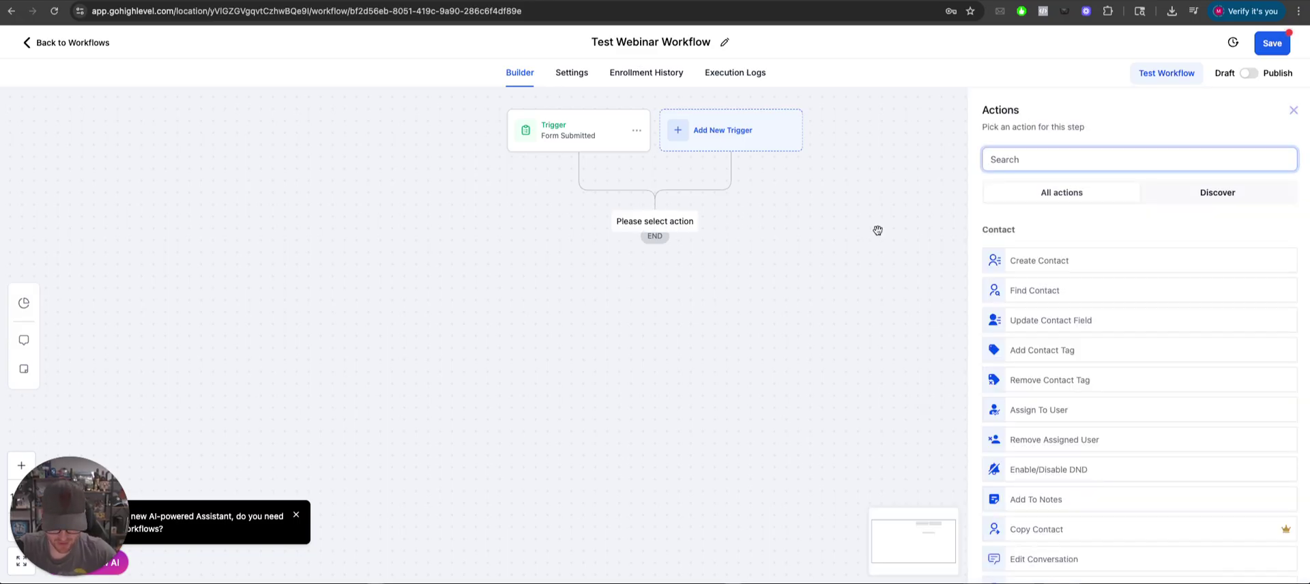
type("tag")
left_click(1016, 256)
left_click(1021, 247)
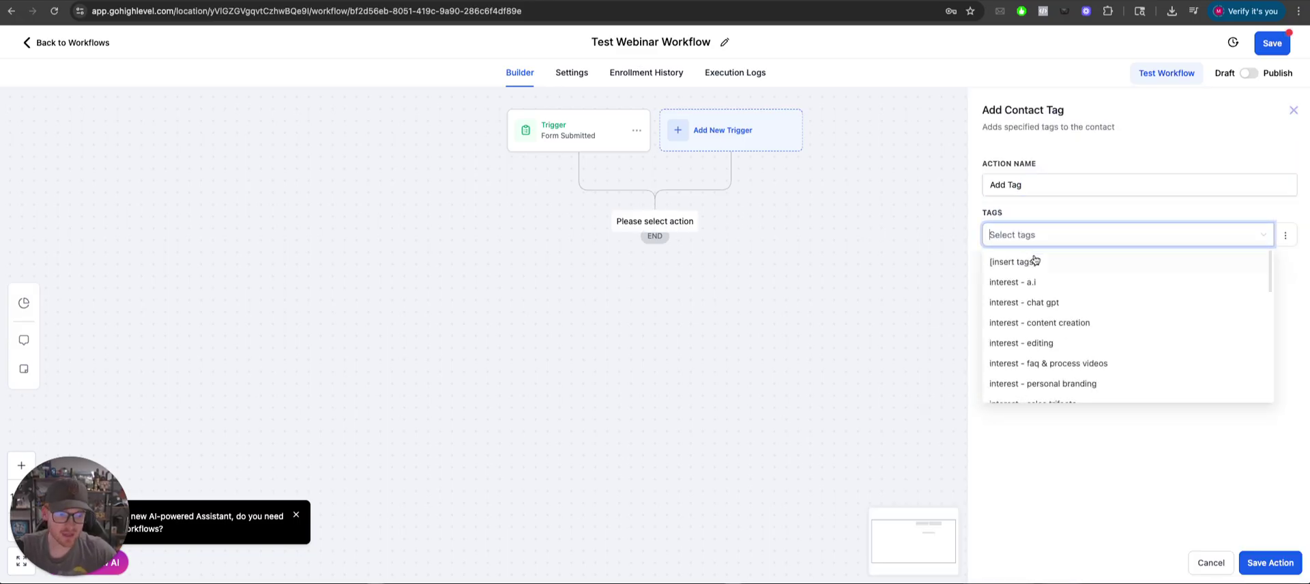
left_click(1026, 232)
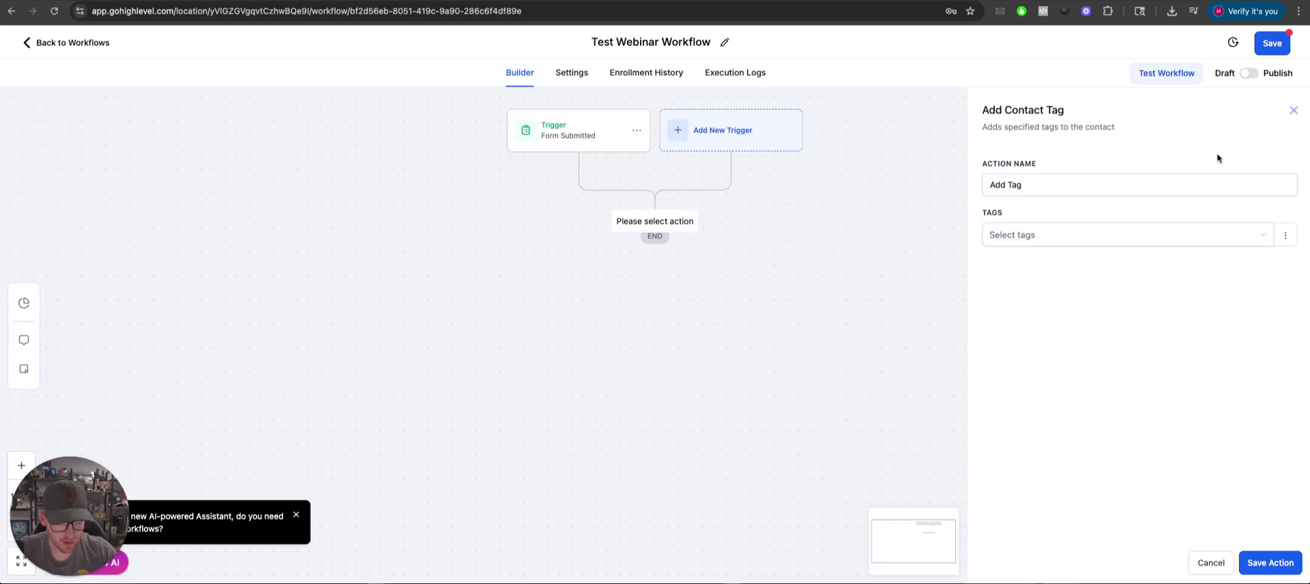
- Try entering the tags lead - master and lEAD - WEBINAR TEST in the tag action, and discard the action
left_click(1038, 238)
type("lead - master")
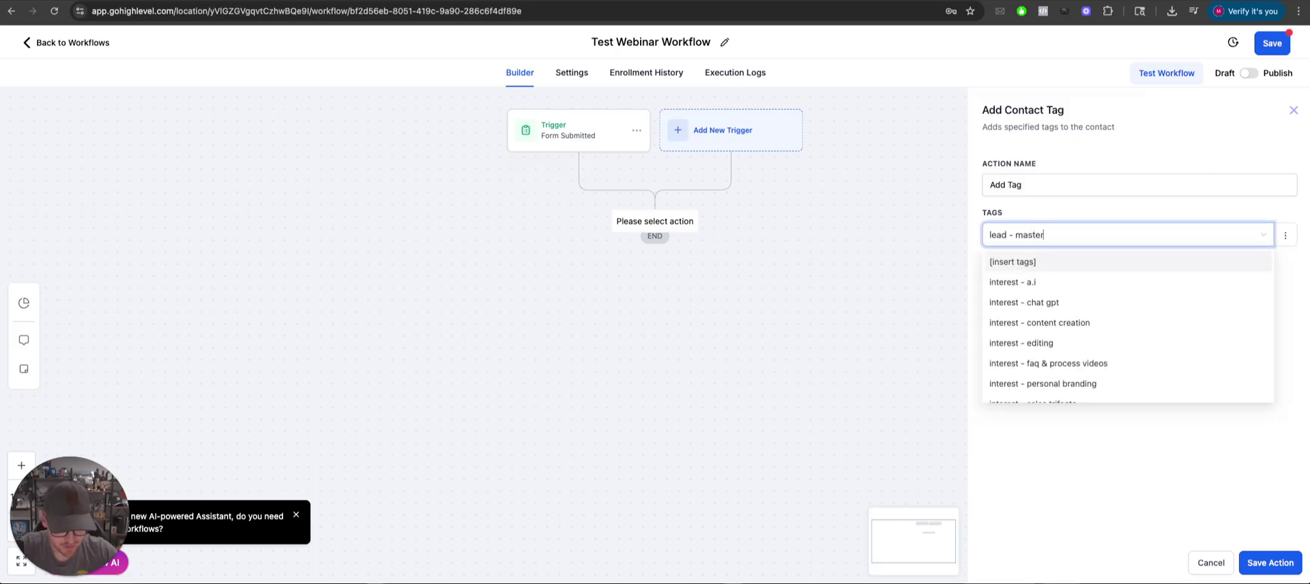
key("Return")
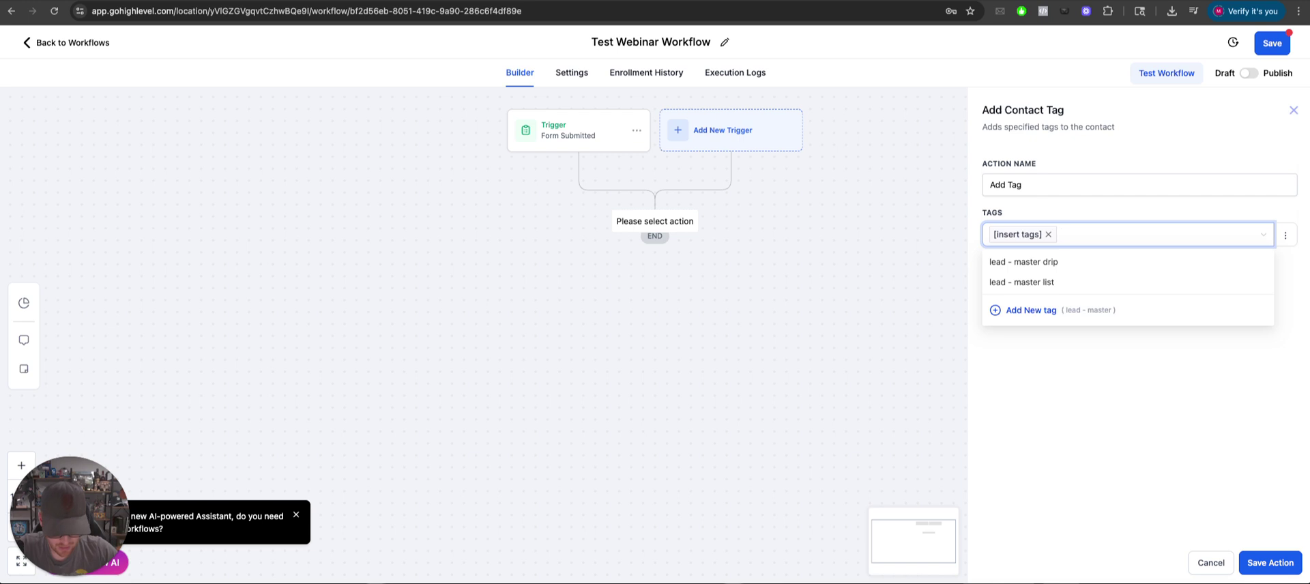
key("BackSpace")
key("BackSpace")
key("BackSpace")
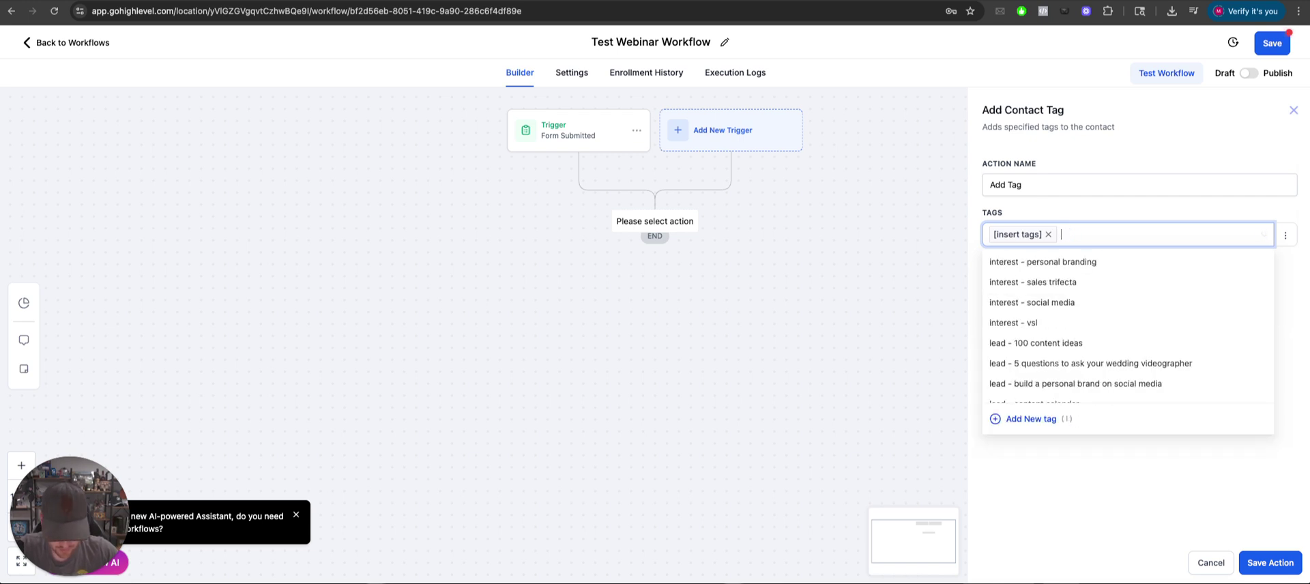
type("lEAD - WEBINAR TEST")
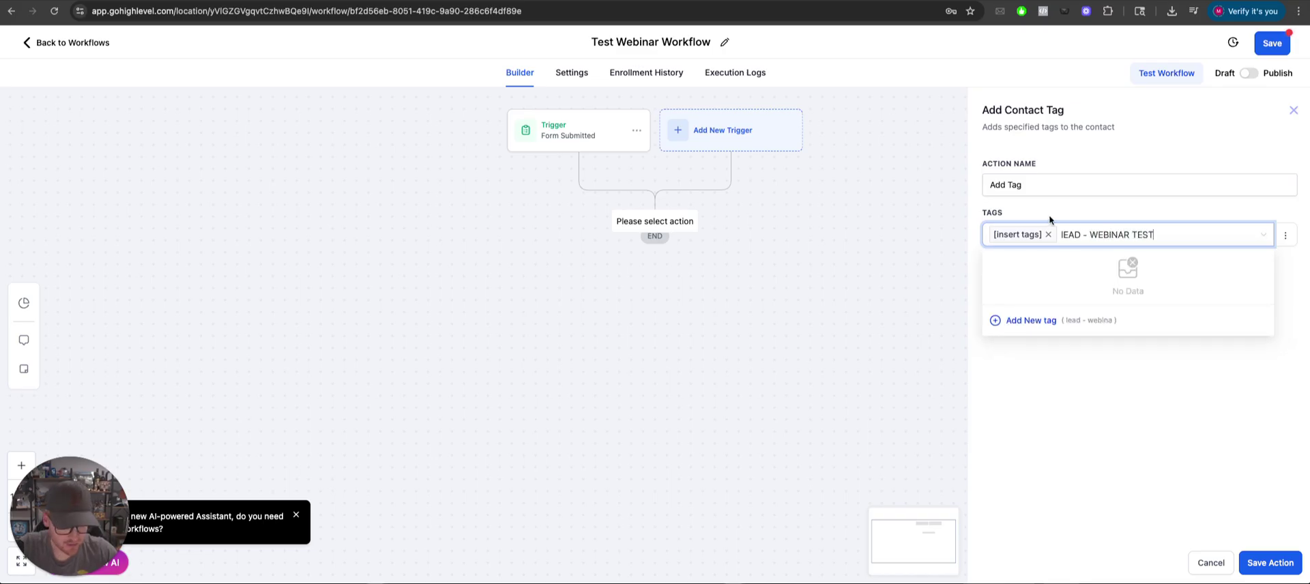
left_click(1211, 563)
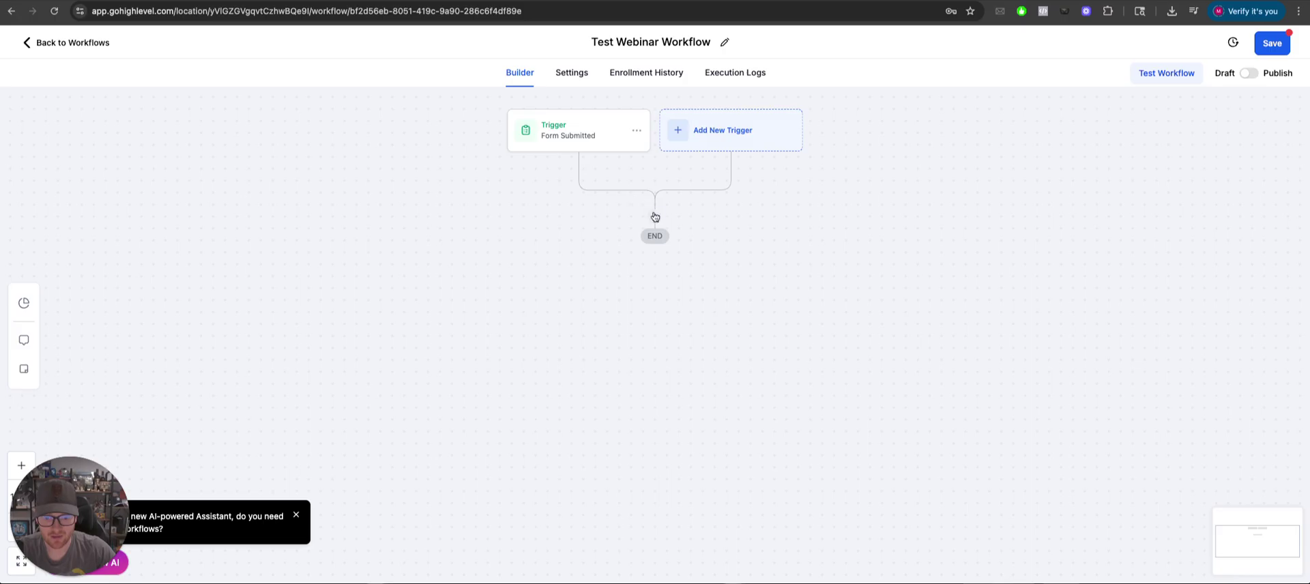
- Try a Send Email action after the trigger, review its sender, subject, template and message fields, and discard it
left_click(655, 219)
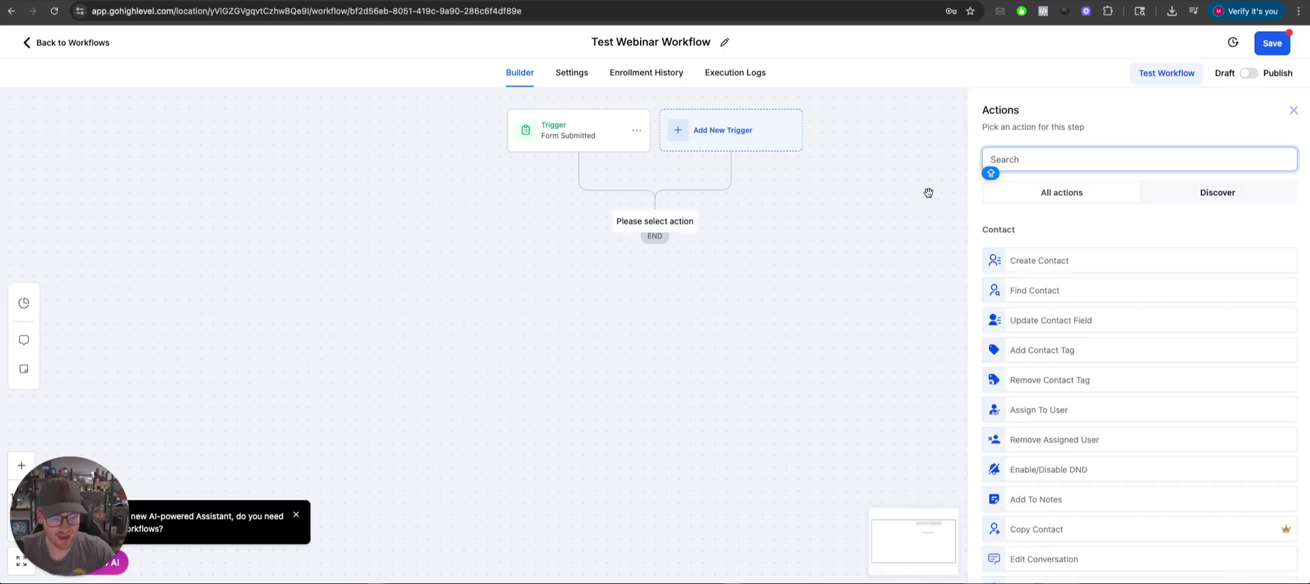
type("email")
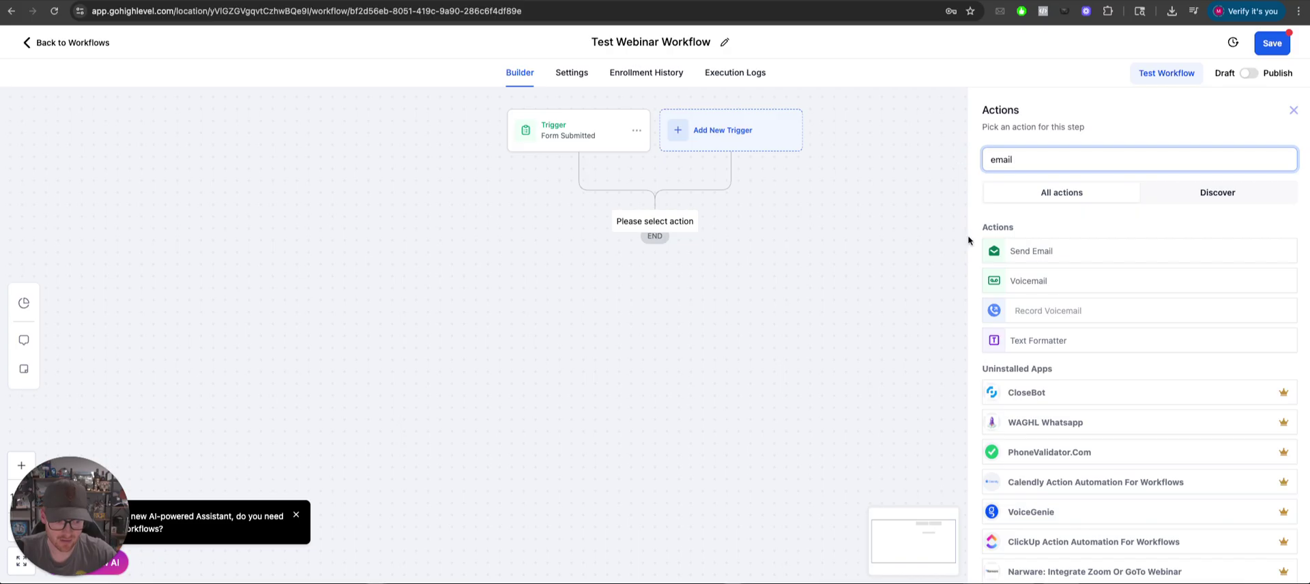
left_click(1015, 252)
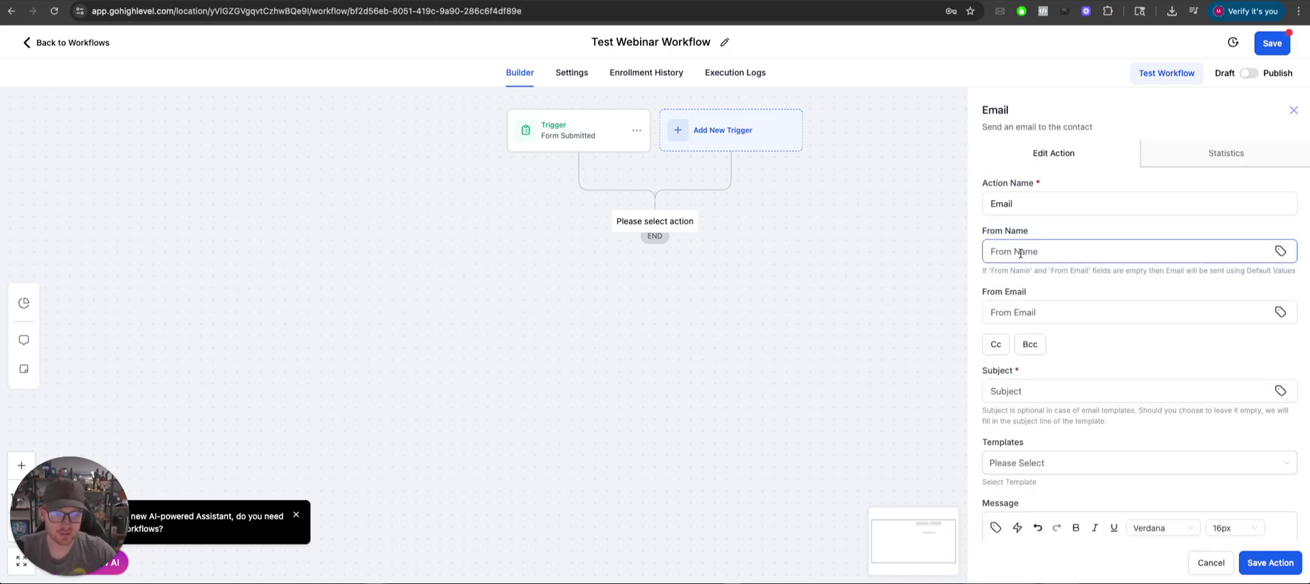
scroll(1039, 378, "down", 2)
scroll(1040, 389, "down", 1)
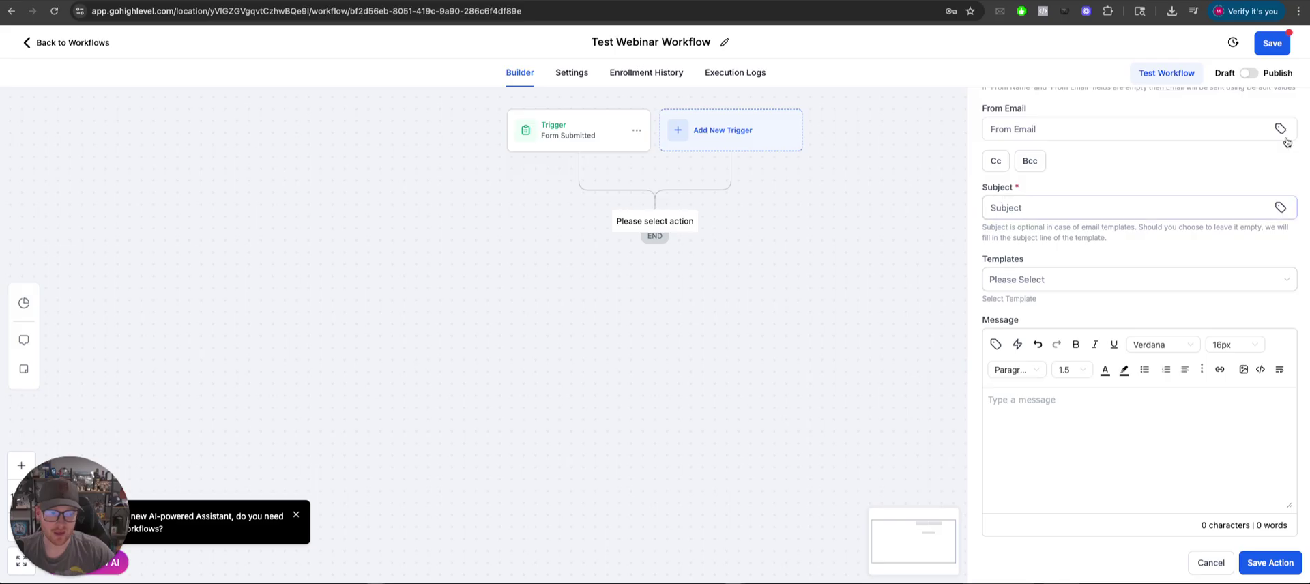
left_click(1212, 562)
- Try a Wait action with a Time Delay of 35 minutes after the trigger, and discard it
left_click(651, 219)
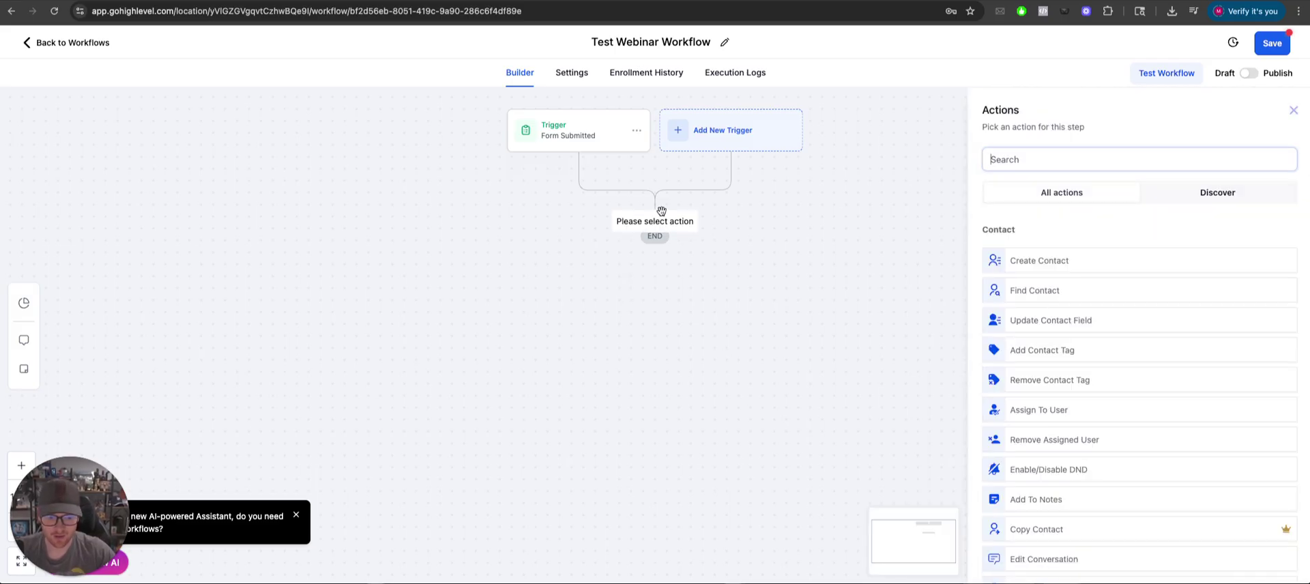
type("wait")
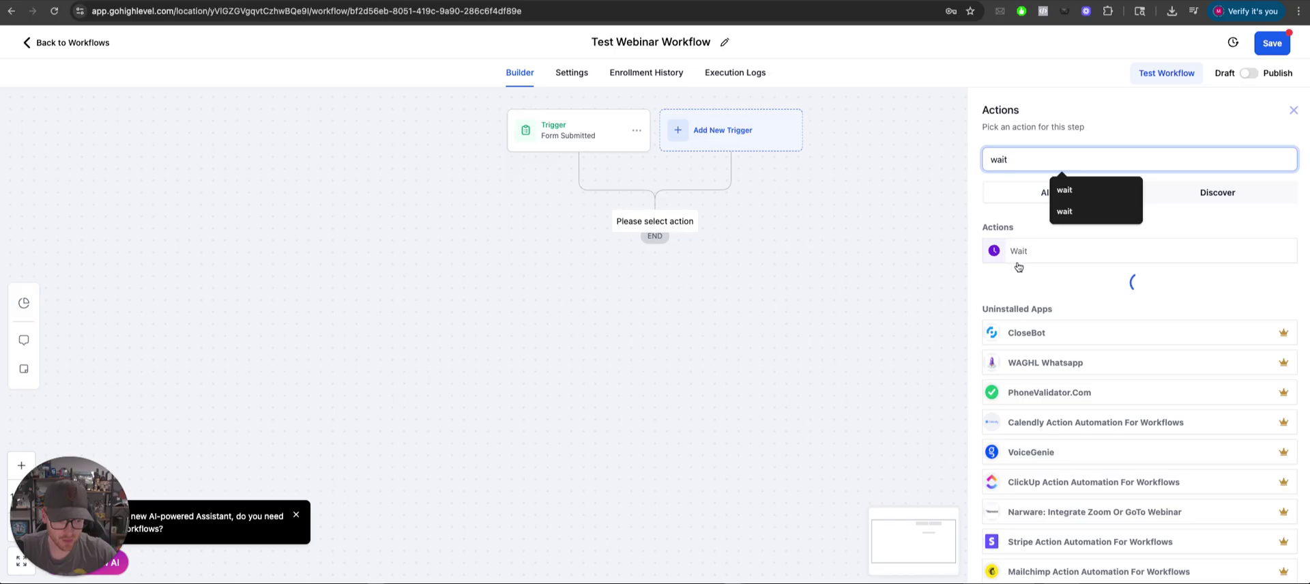
left_click(1017, 251)
left_click(828, 290)
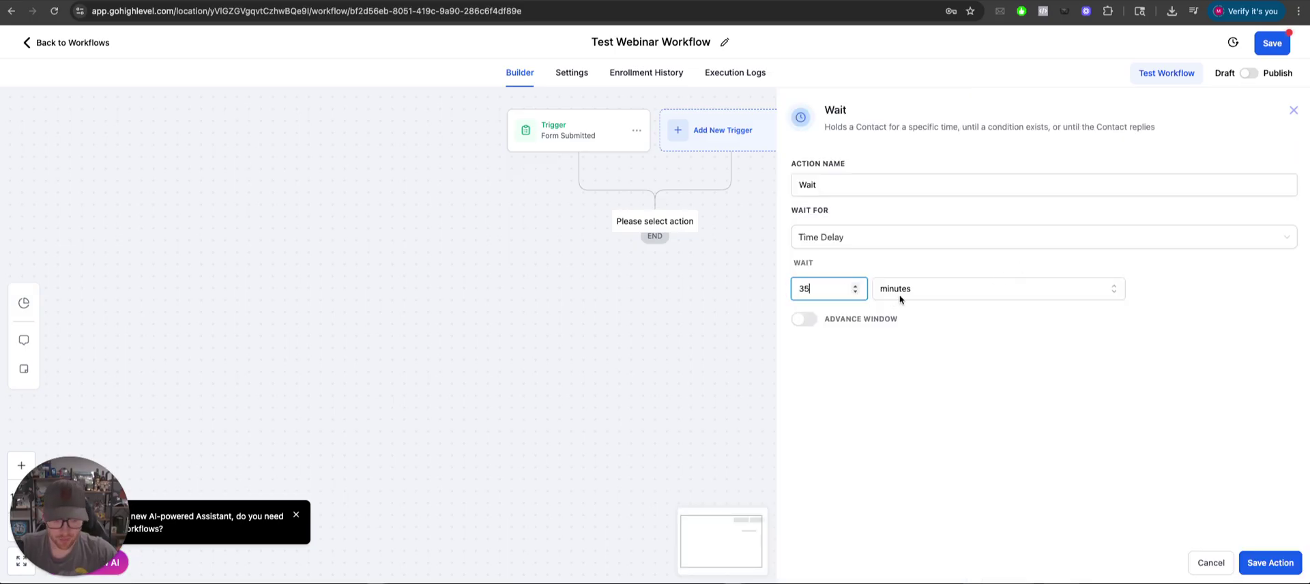
left_click(1193, 565)
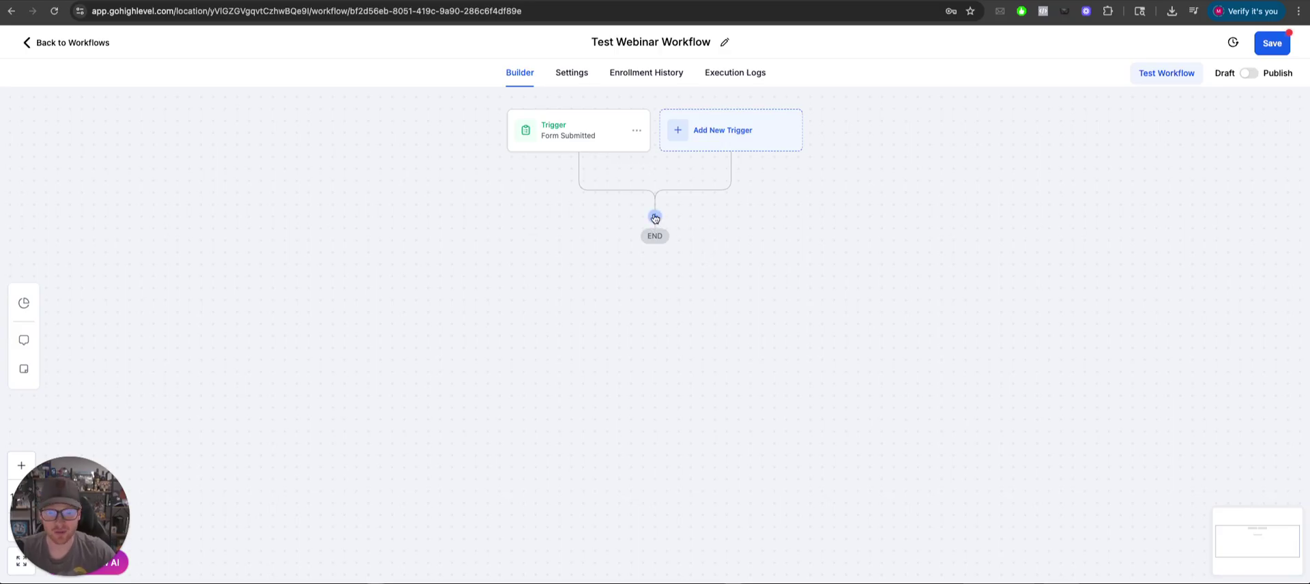
left_click(655, 218)
left_click(1287, 111)
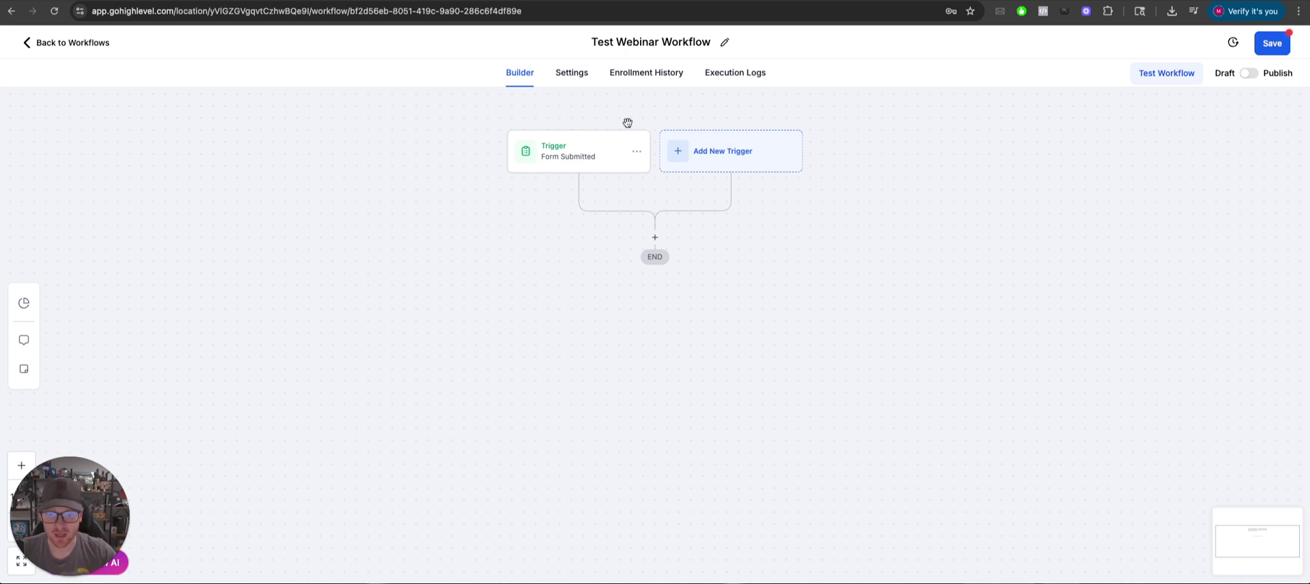
- Review the Form Submitted trigger's form filter without changing it, and leave the workflow builder without saving
left_click(538, 163)
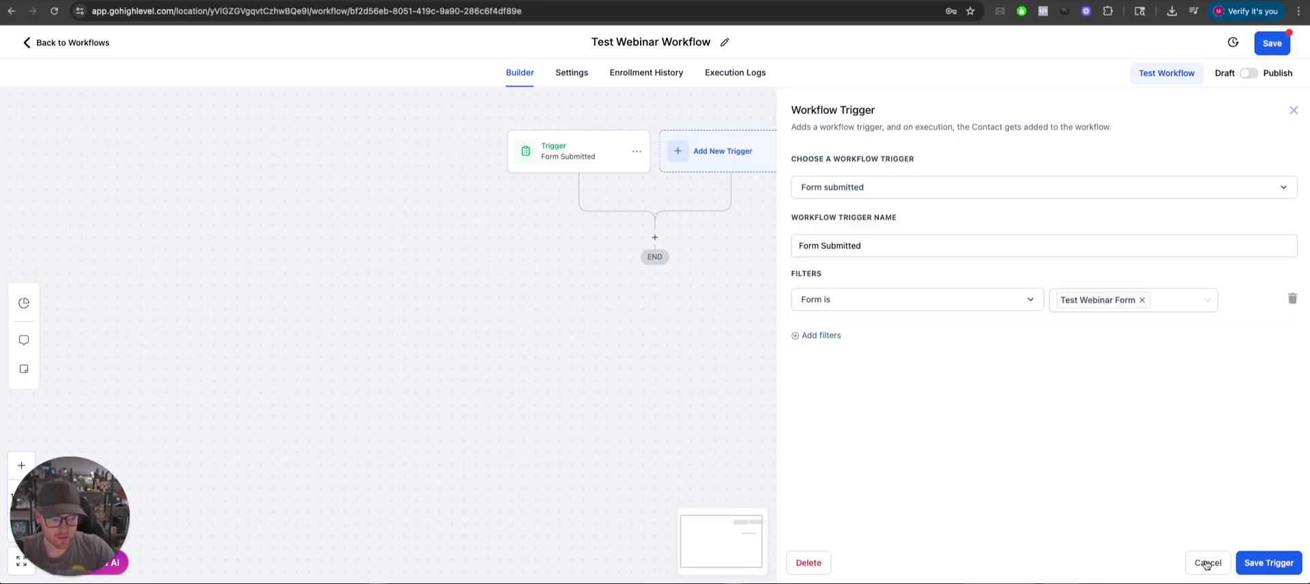
left_click(1206, 564)
left_click(73, 42)
left_click(775, 341)
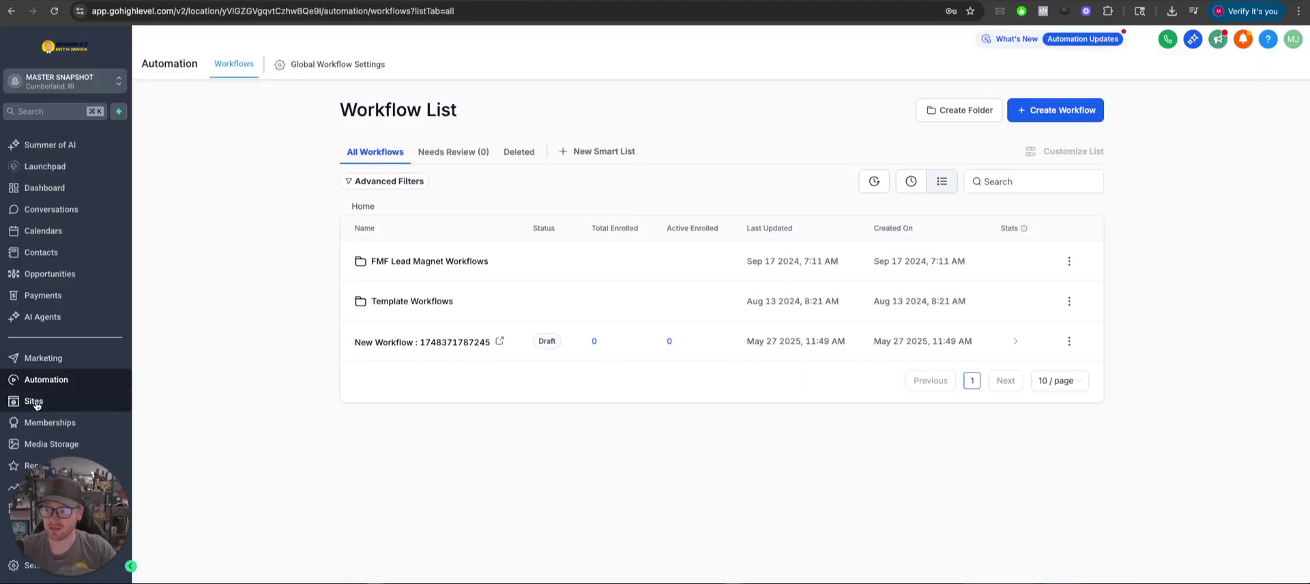
- Open the FREEE TRAINING/WORKSHOP FUNNEL (Lead Generation) from the FILL IN THE BLANK: Lead Generation Funnels folder
left_click(34, 401)
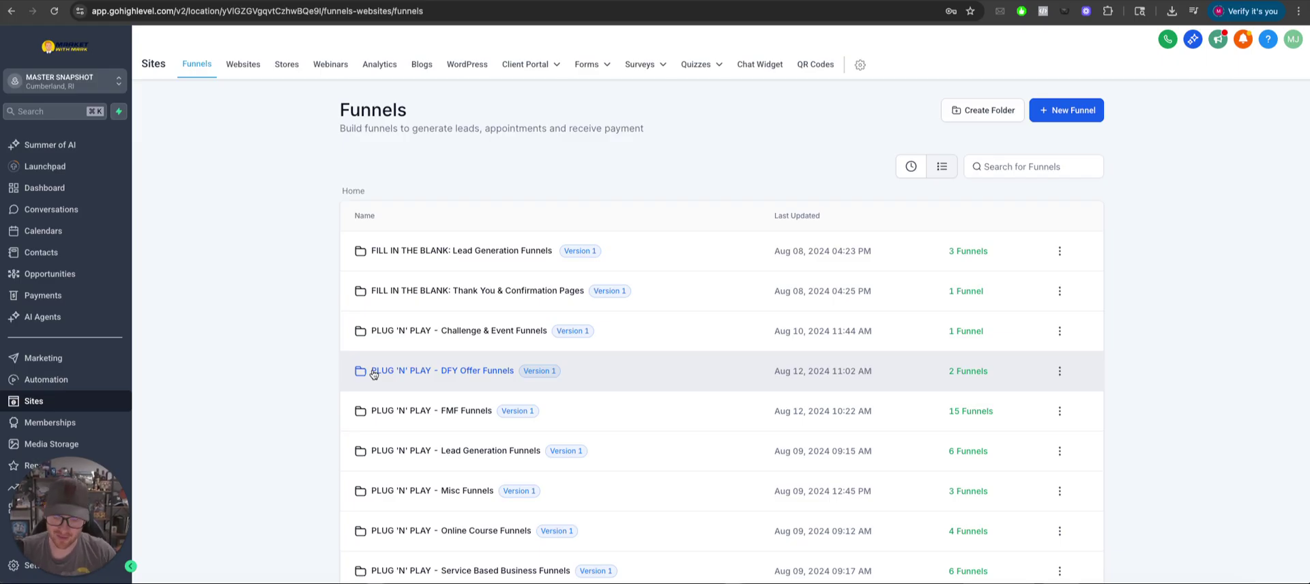
scroll(328, 333, "down", 1)
scroll(337, 239, "up", 1)
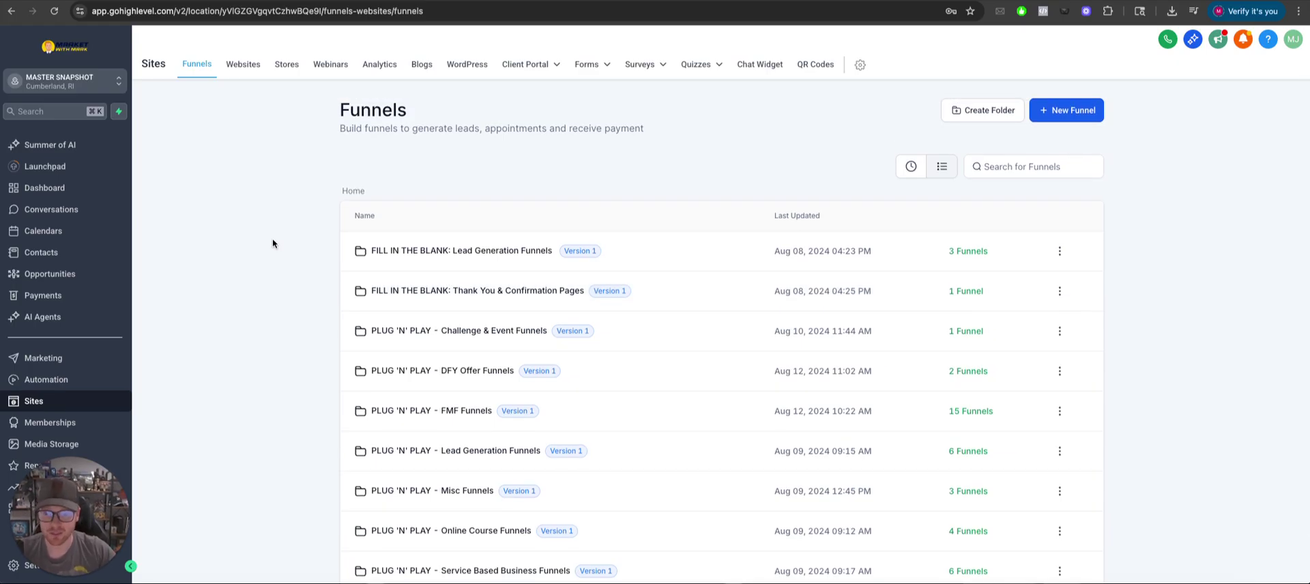
left_click(432, 252)
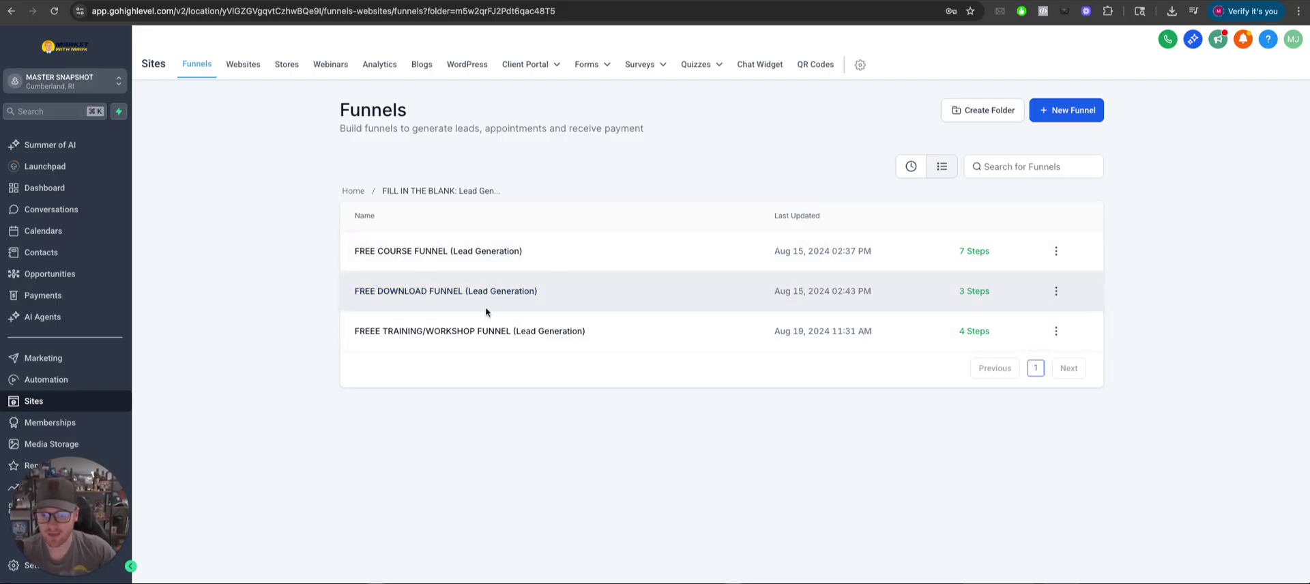
left_click(464, 331)
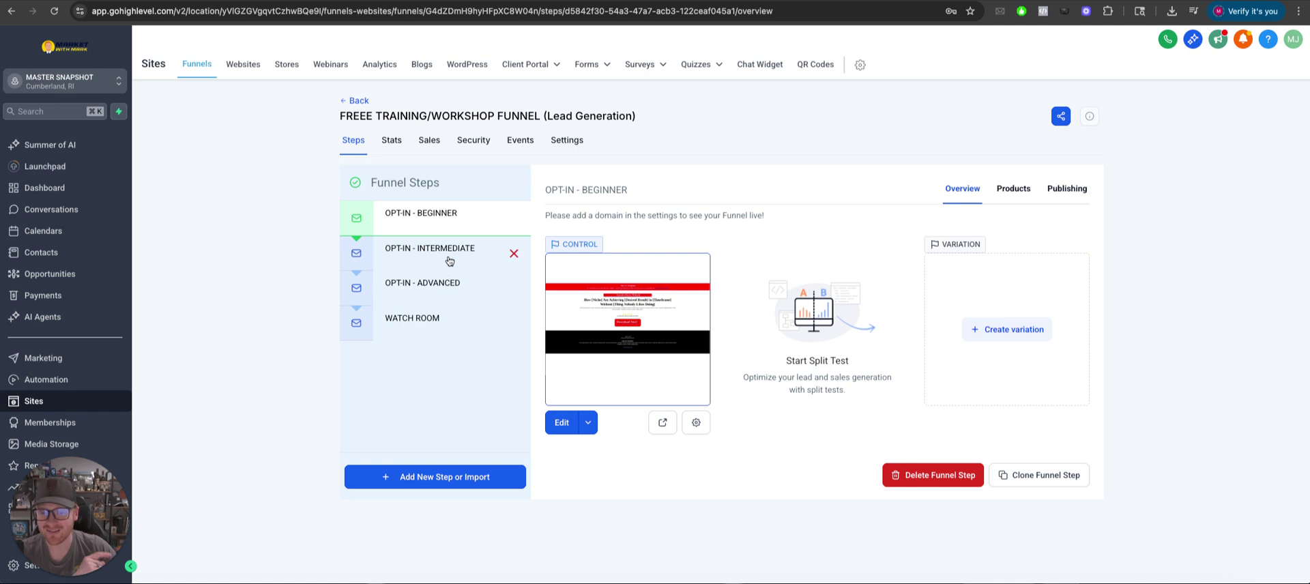
- Open the OPT-IN - ADVANCED funnel step in the page editor and hide the section settings
left_click(438, 293)
left_click(558, 423)
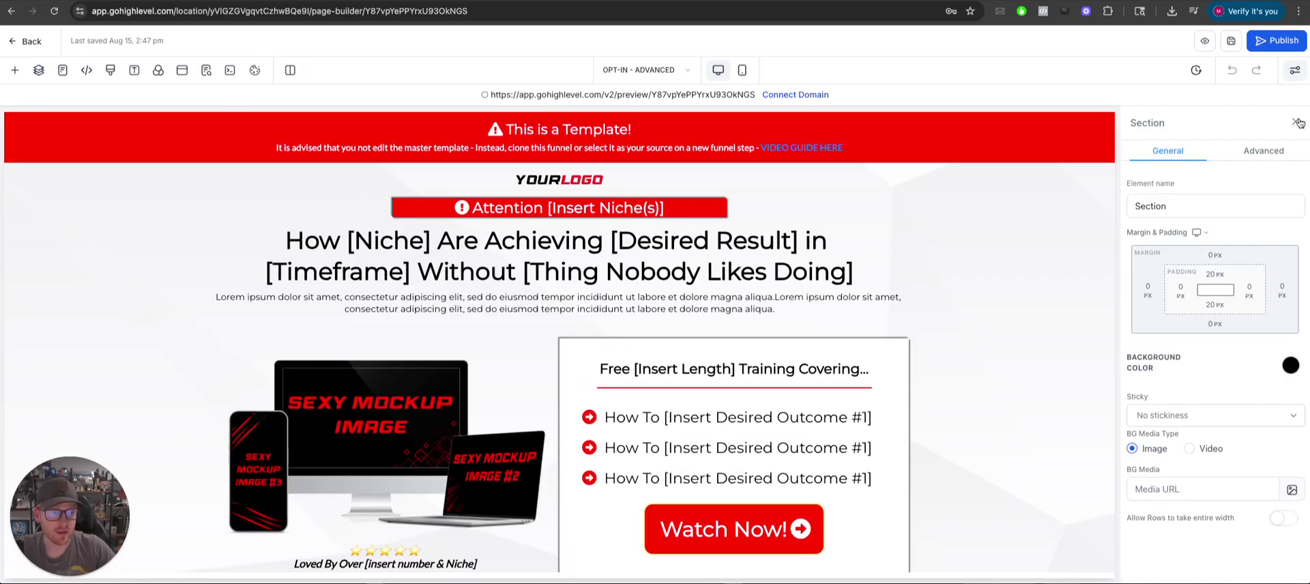
left_click(1298, 123)
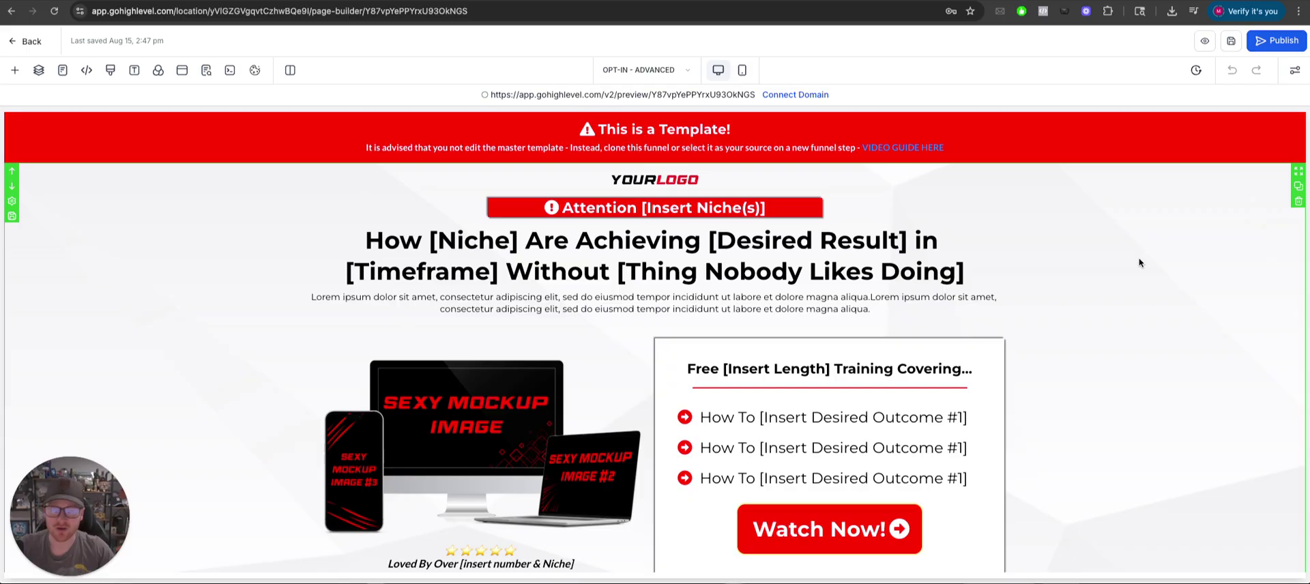
- Look through the whole OPT-IN - ADVANCED template from headline to testimonials, and return to the folder's funnel list
scroll(1099, 252, "down", 1)
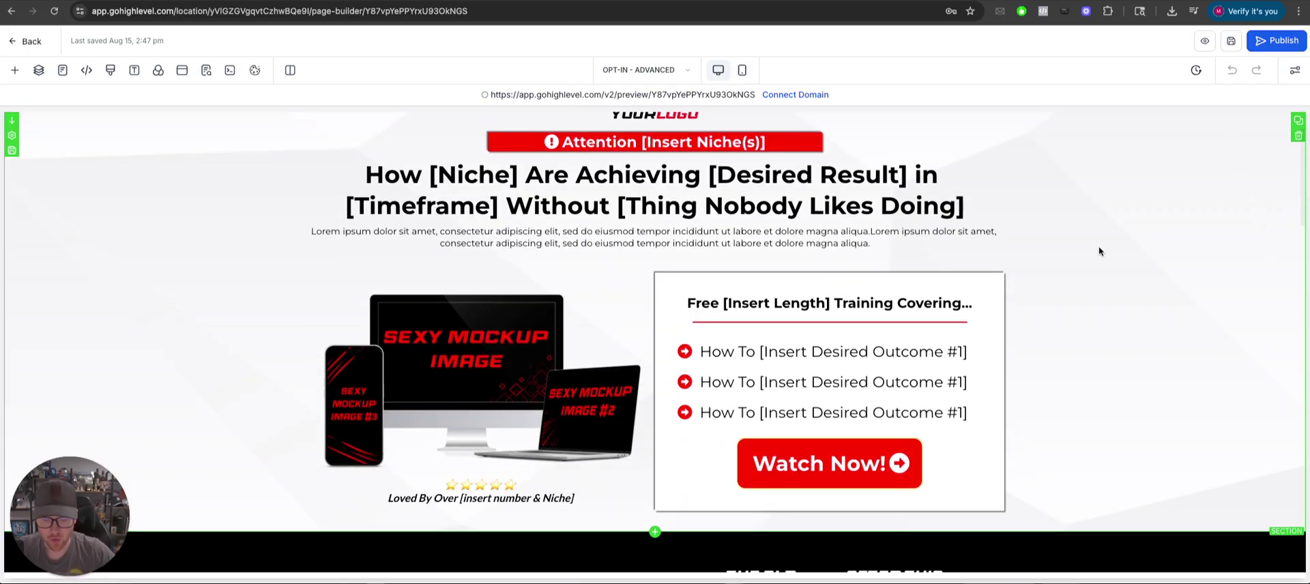
scroll(1099, 251, "up", 1)
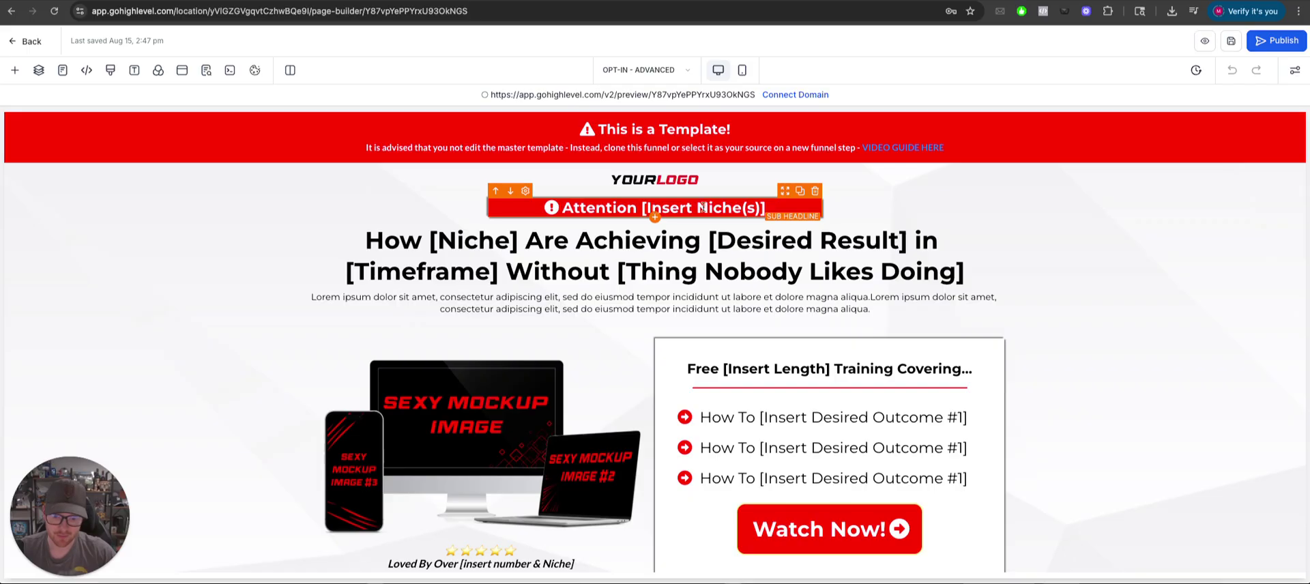
scroll(701, 207, "down", 10)
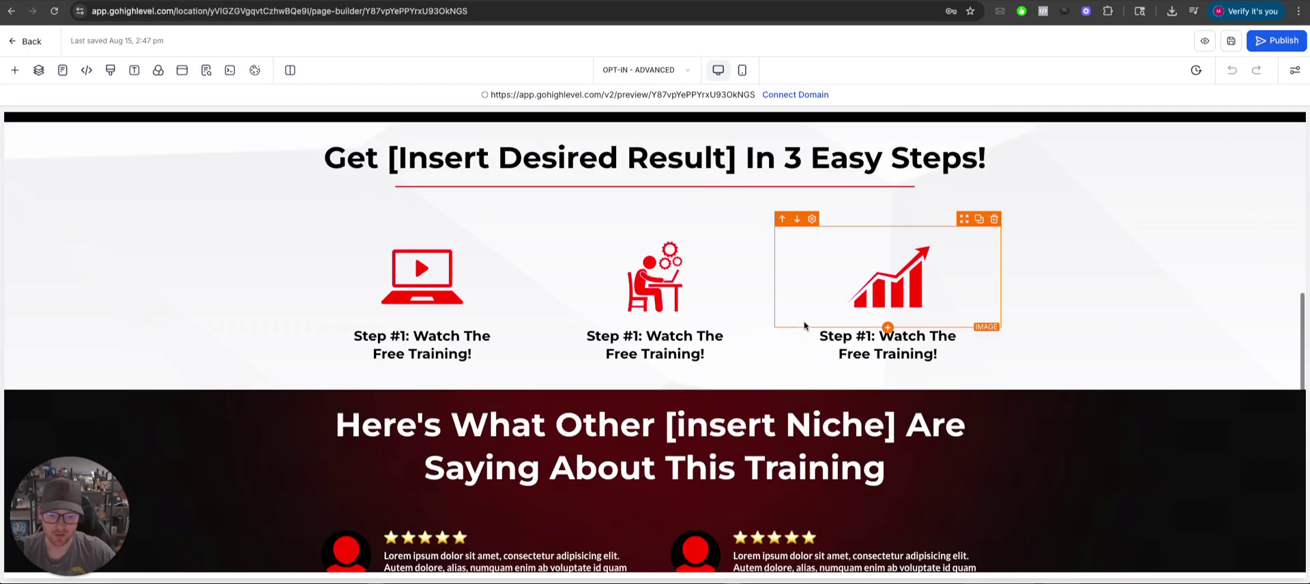
scroll(804, 326, "down", 10)
scroll(478, 273, "up", 20)
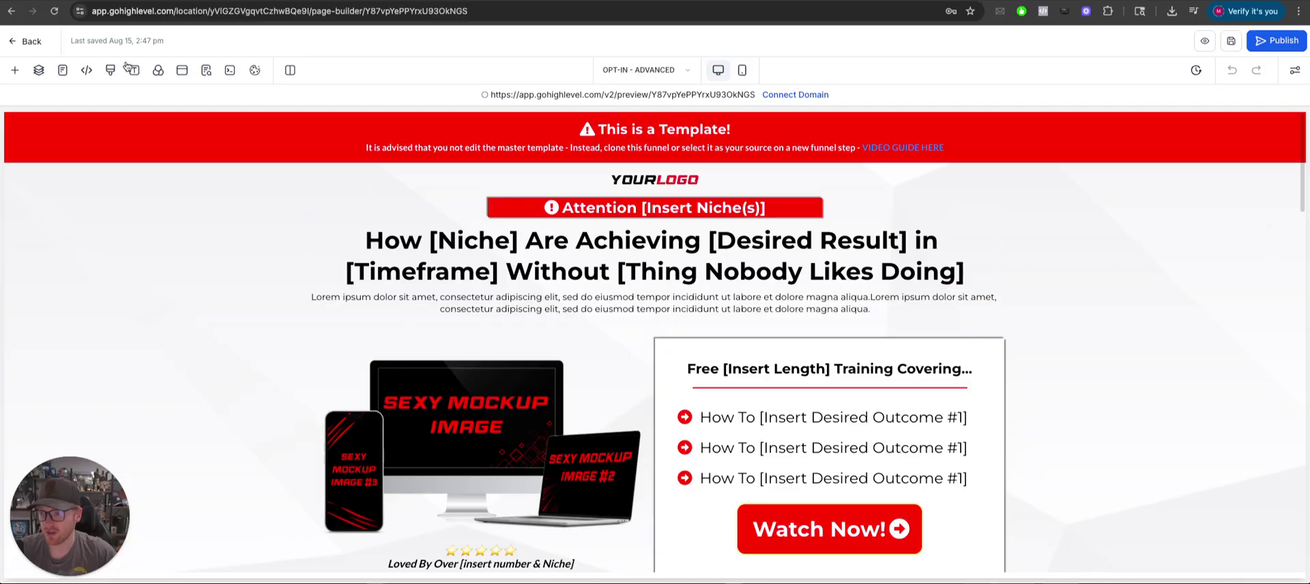
left_click(27, 43)
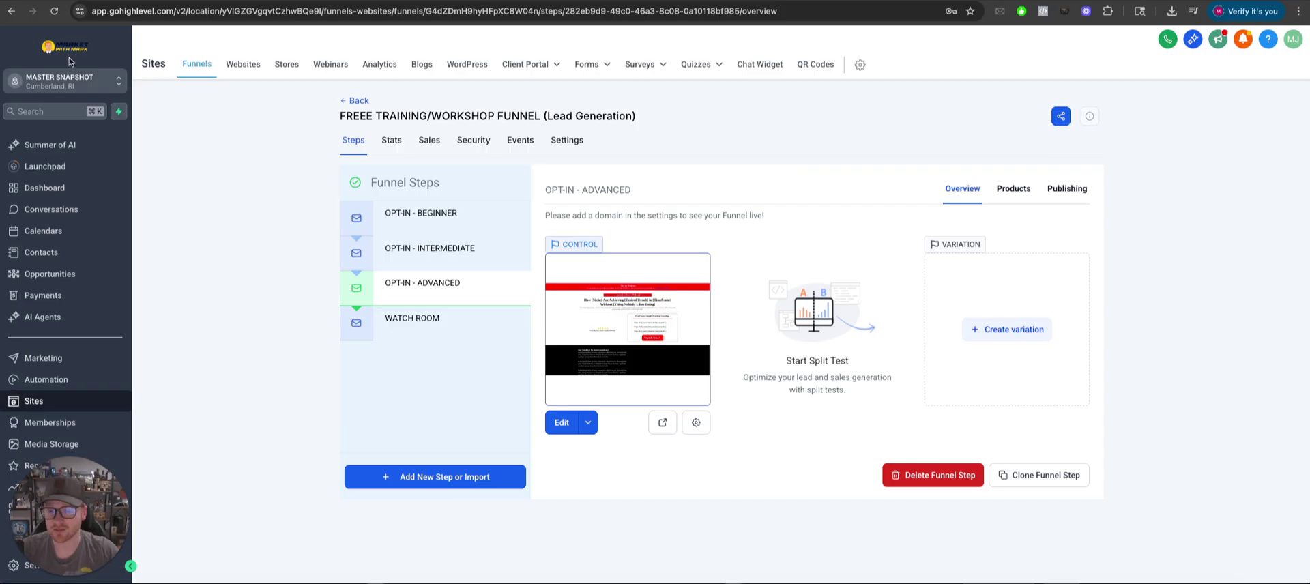
left_click(355, 101)
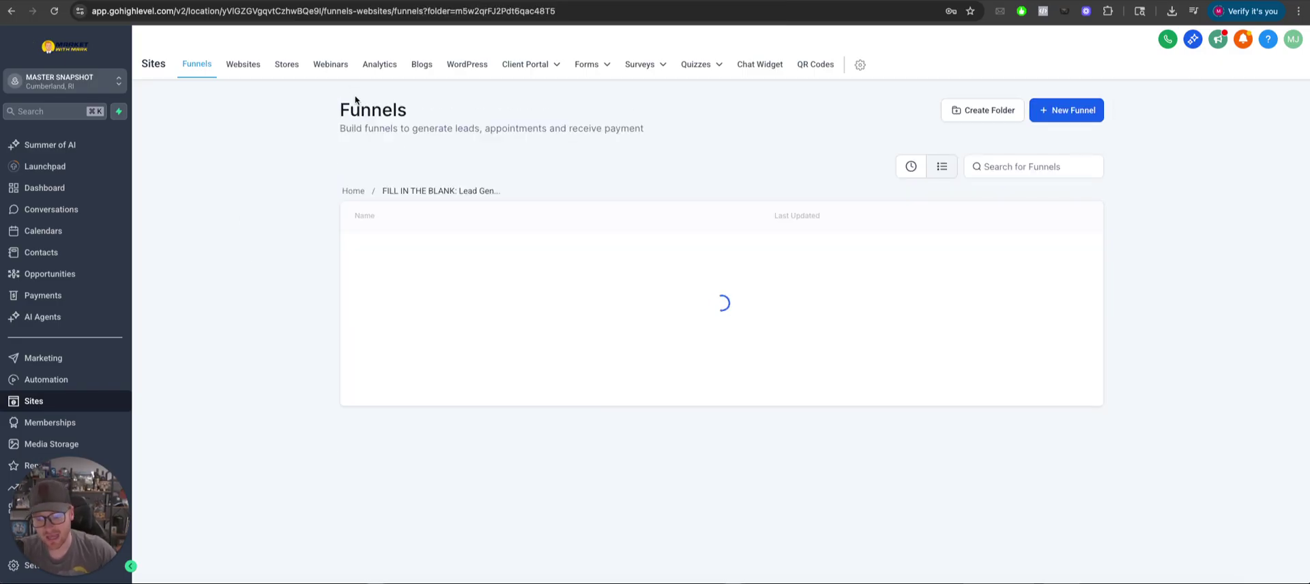